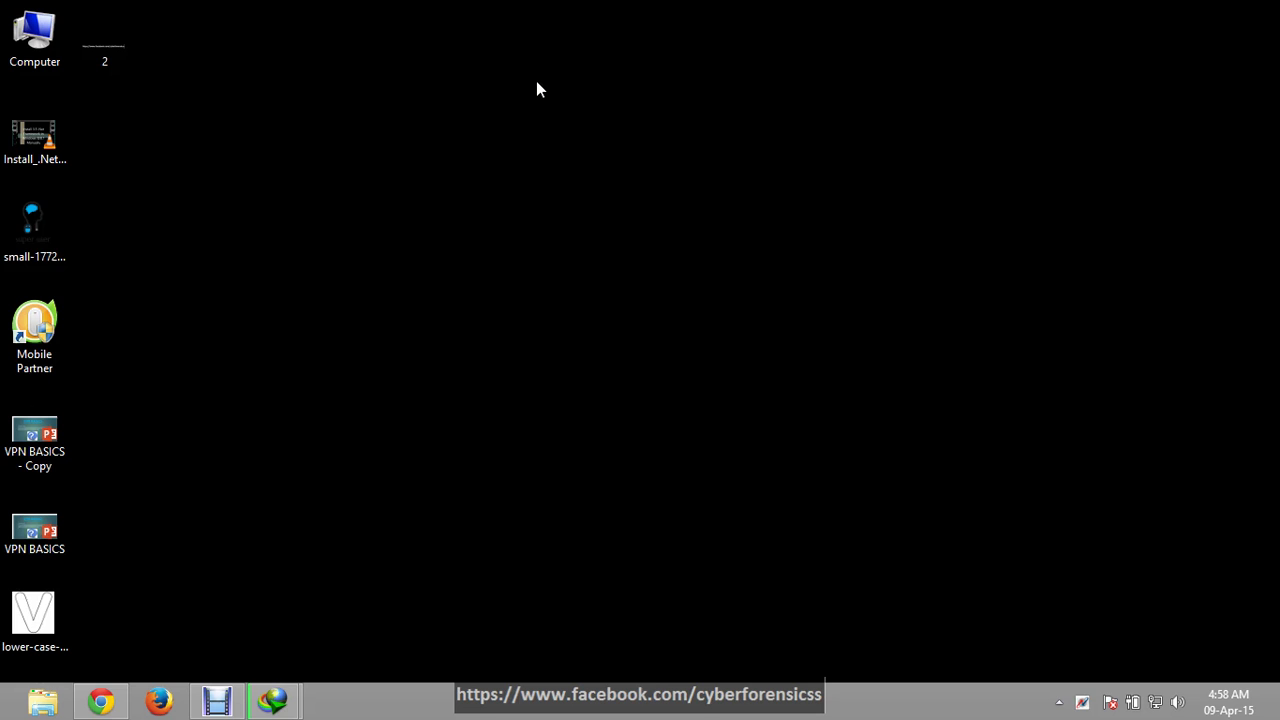
Open the Run dialog from Start search and enter %temp% as the command.
{"action": "key", "text": "super+r"}
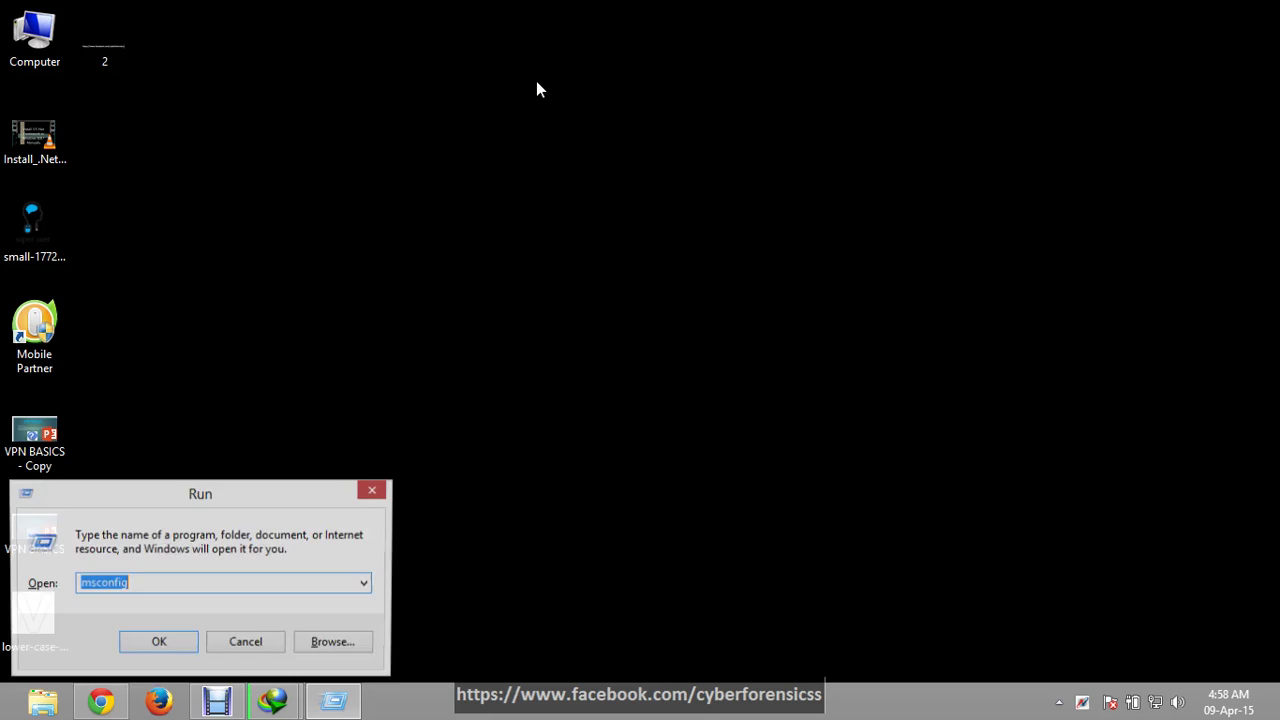
{"action": "key", "text": "super"}
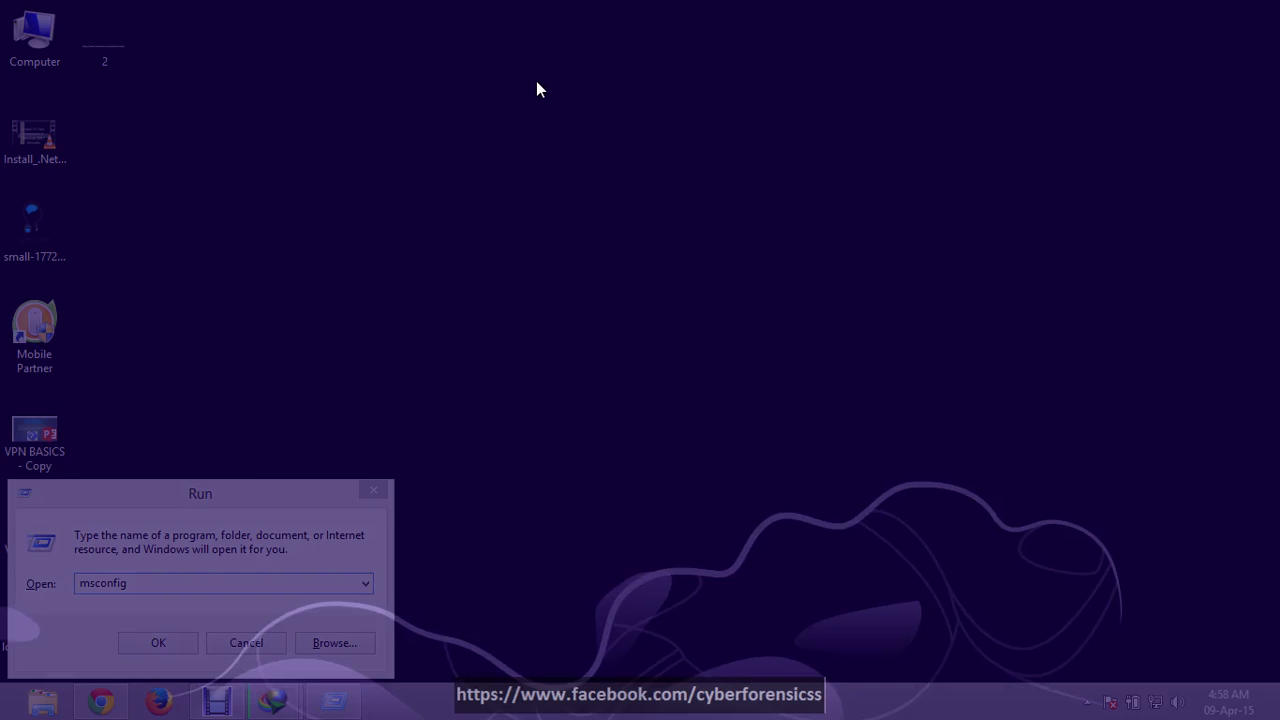
{"action": "type", "text": "run"}
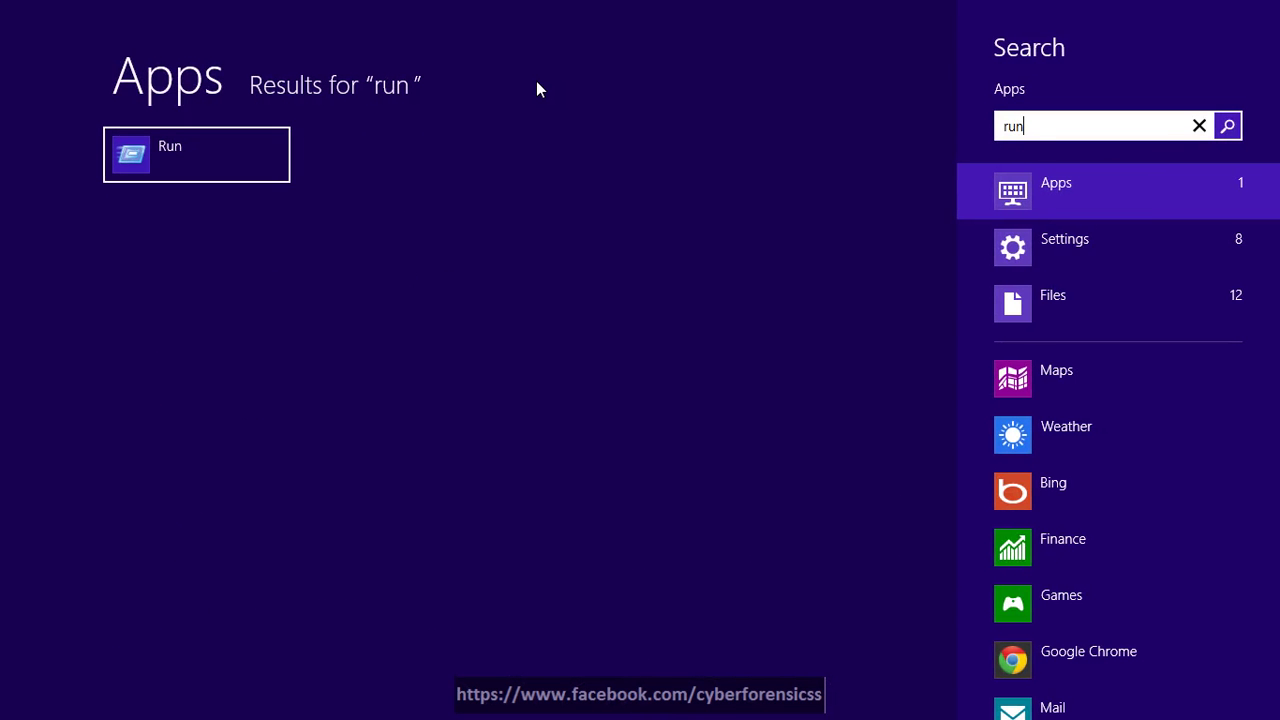
{"action": "left_click", "coordinate": [194, 141]}
{"action": "key", "text": "BackSpace"}
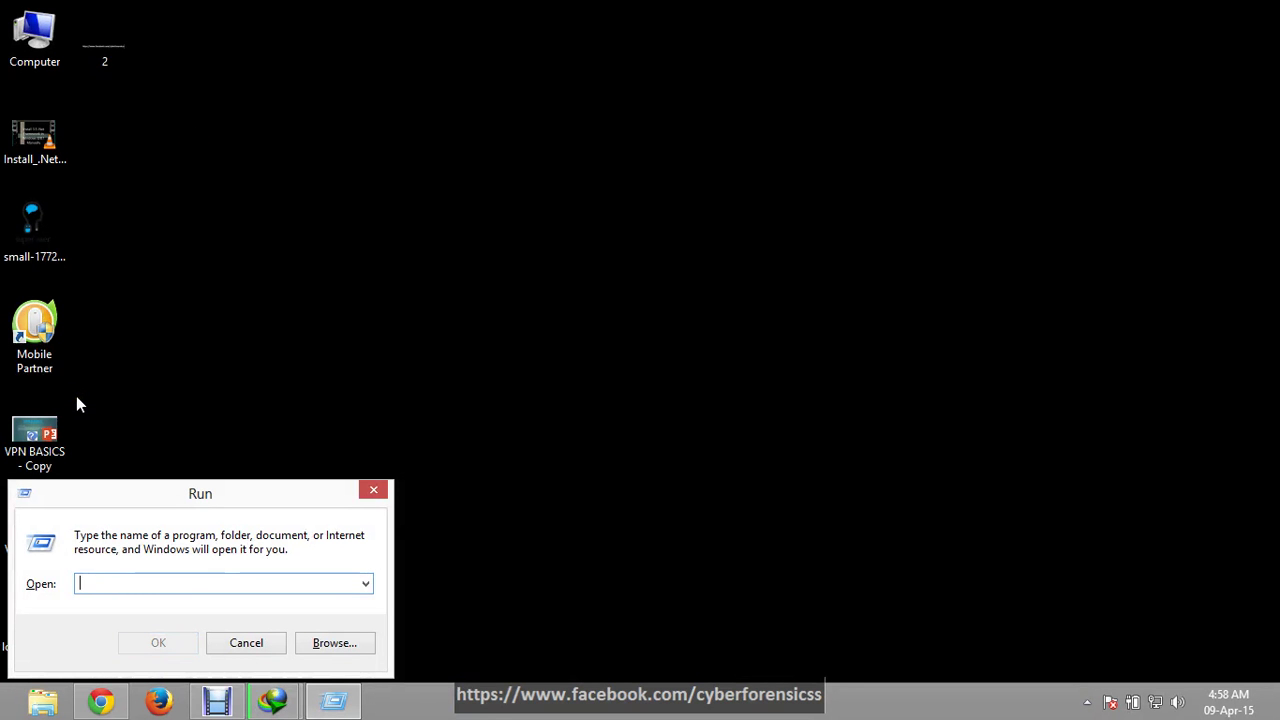
{"action": "type", "text": "%te"}
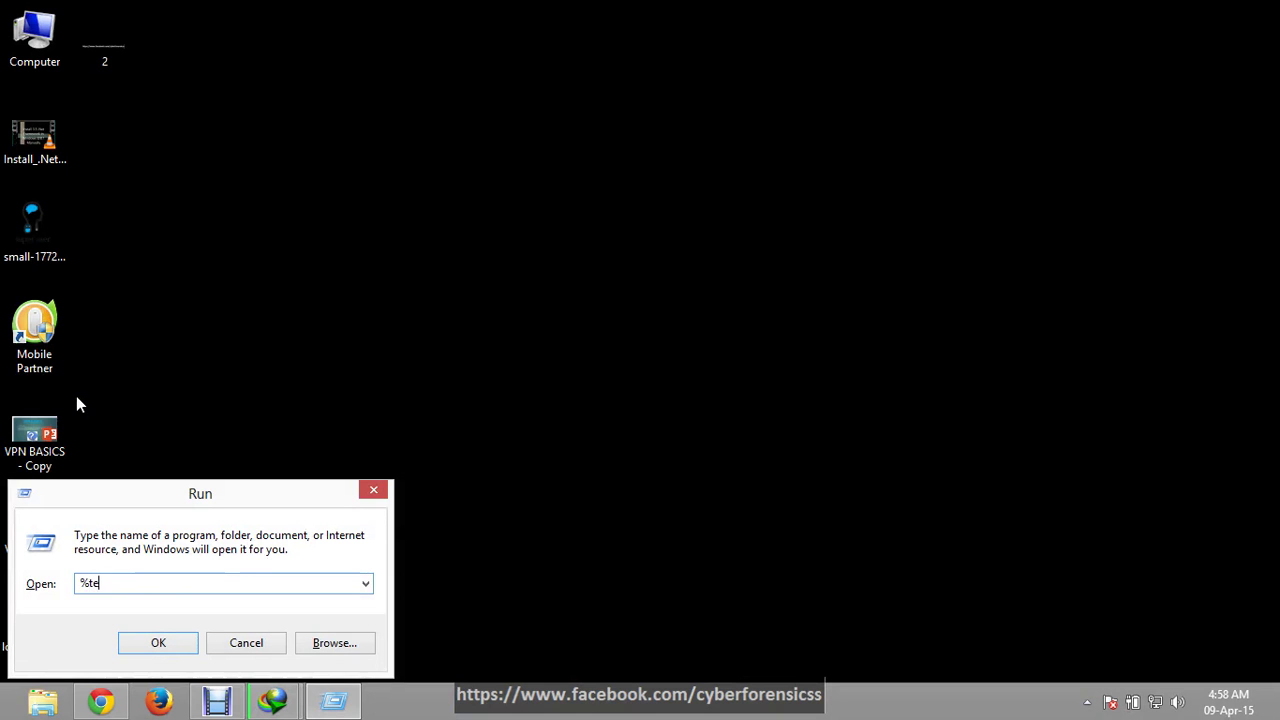
{"action": "type", "text": "mp"}
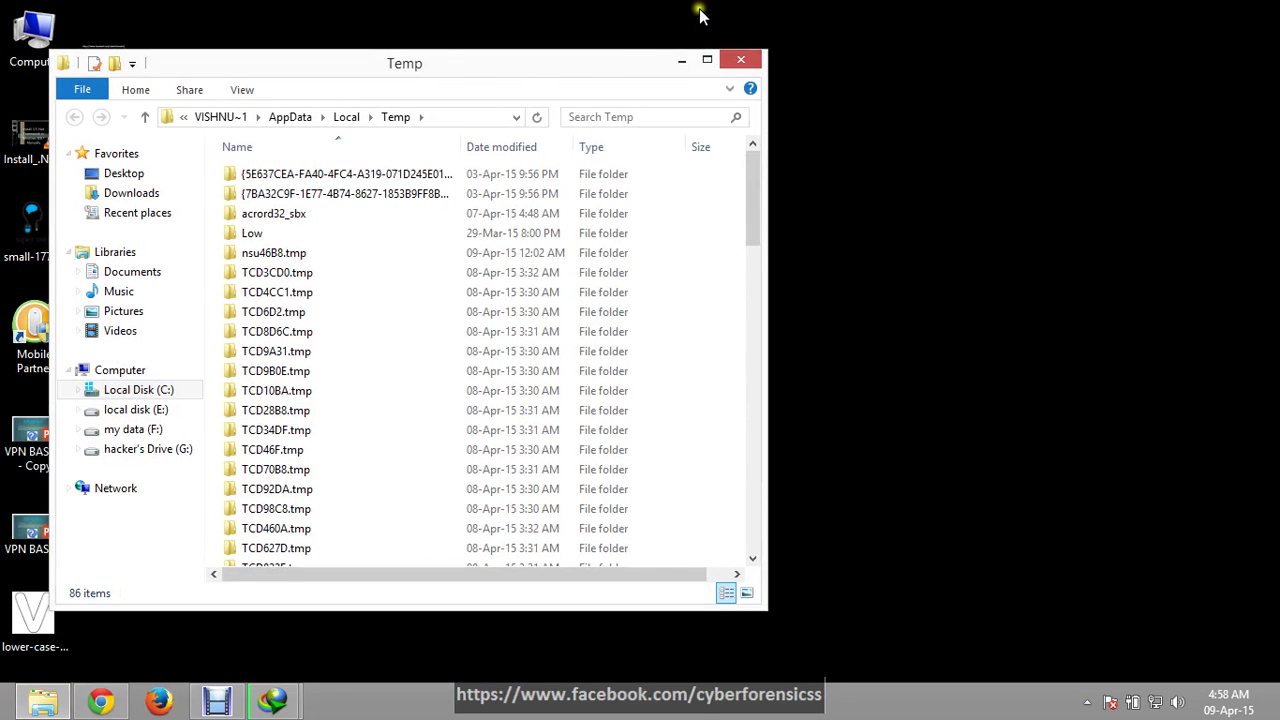
Maximize the Temp folder, select all 86 items and delete them.
{"action": "left_click", "coordinate": [706, 62]}
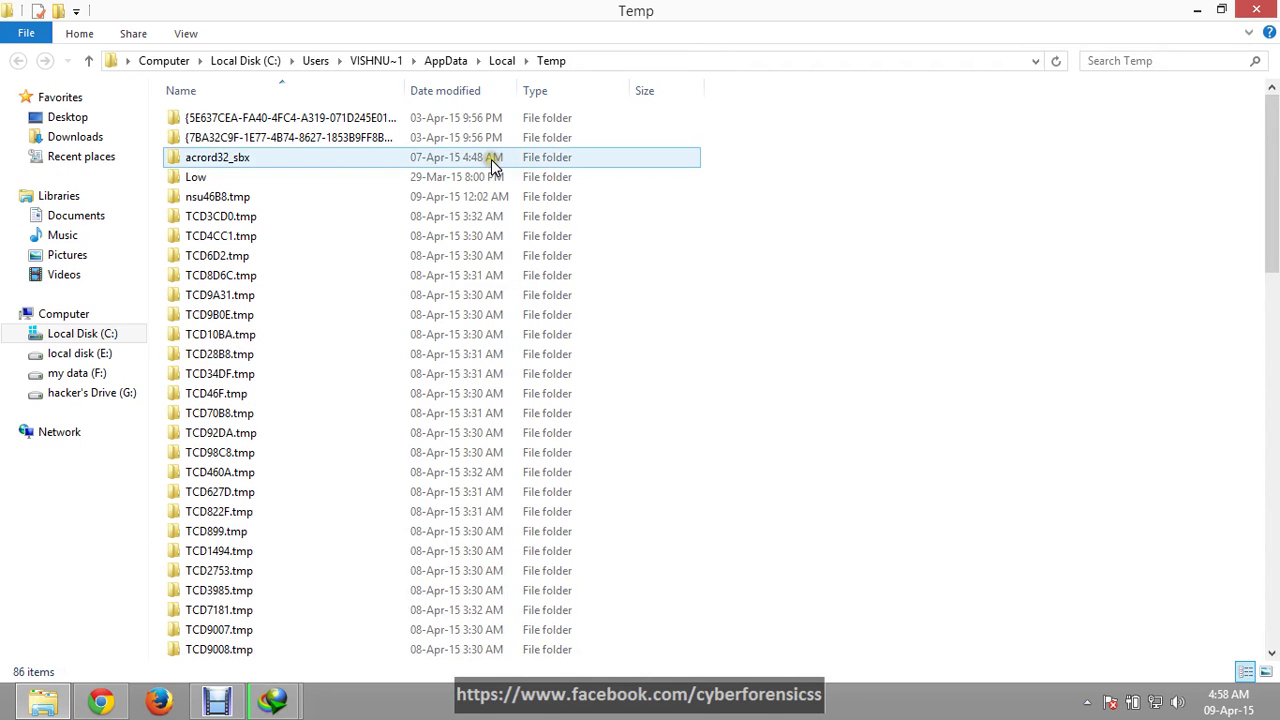
{"action": "left_click", "coordinate": [468, 174]}
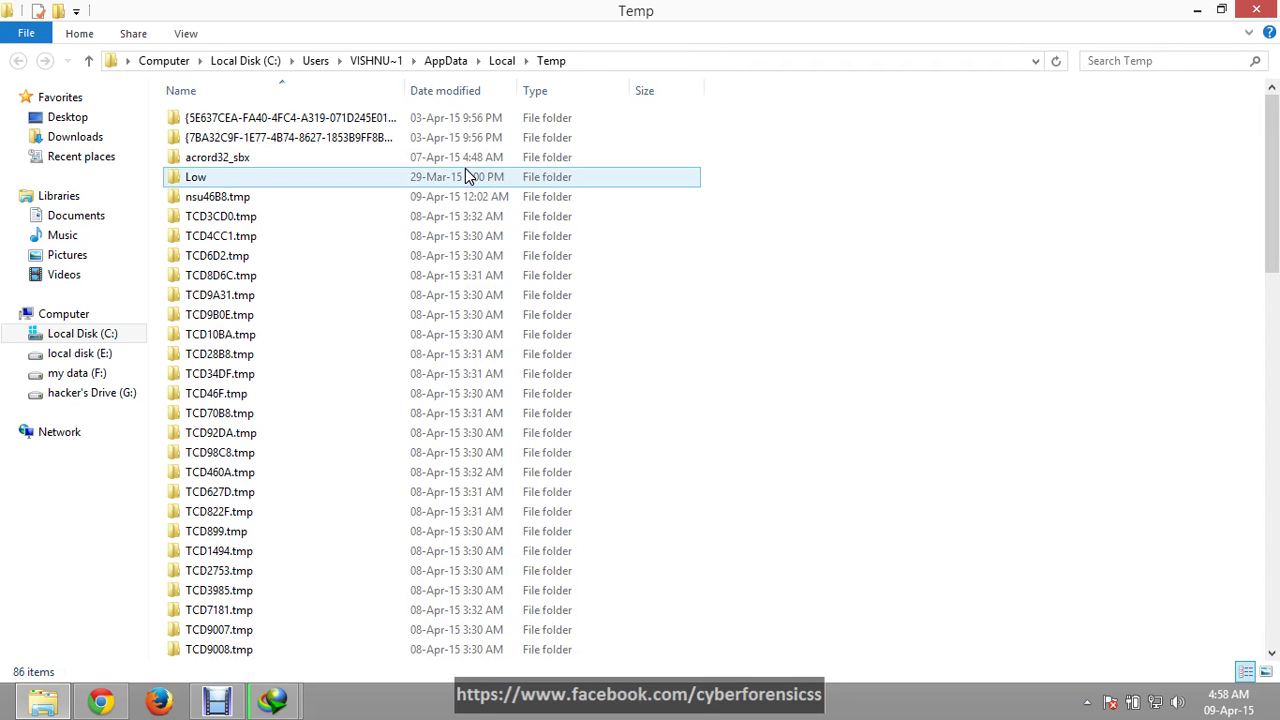
{"action": "left_click", "coordinate": [452, 216]}
{"action": "left_click", "coordinate": [436, 255]}
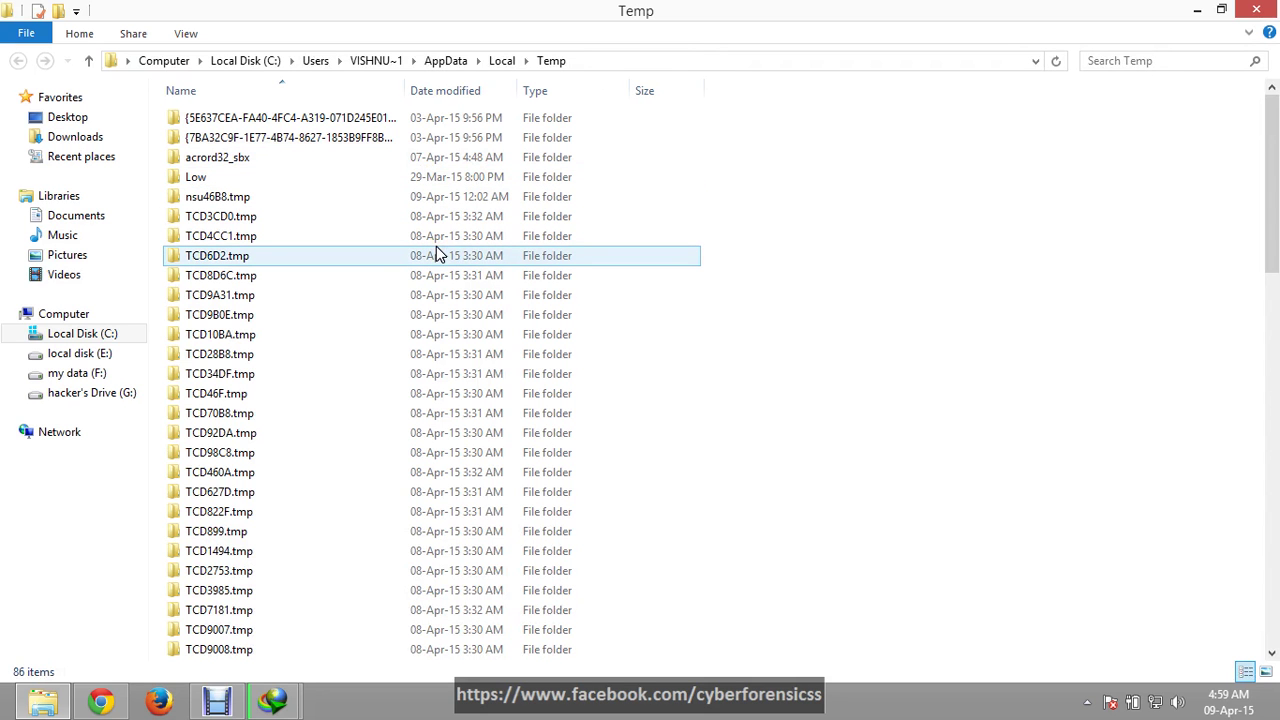
{"action": "key", "text": "ctrl+a"}
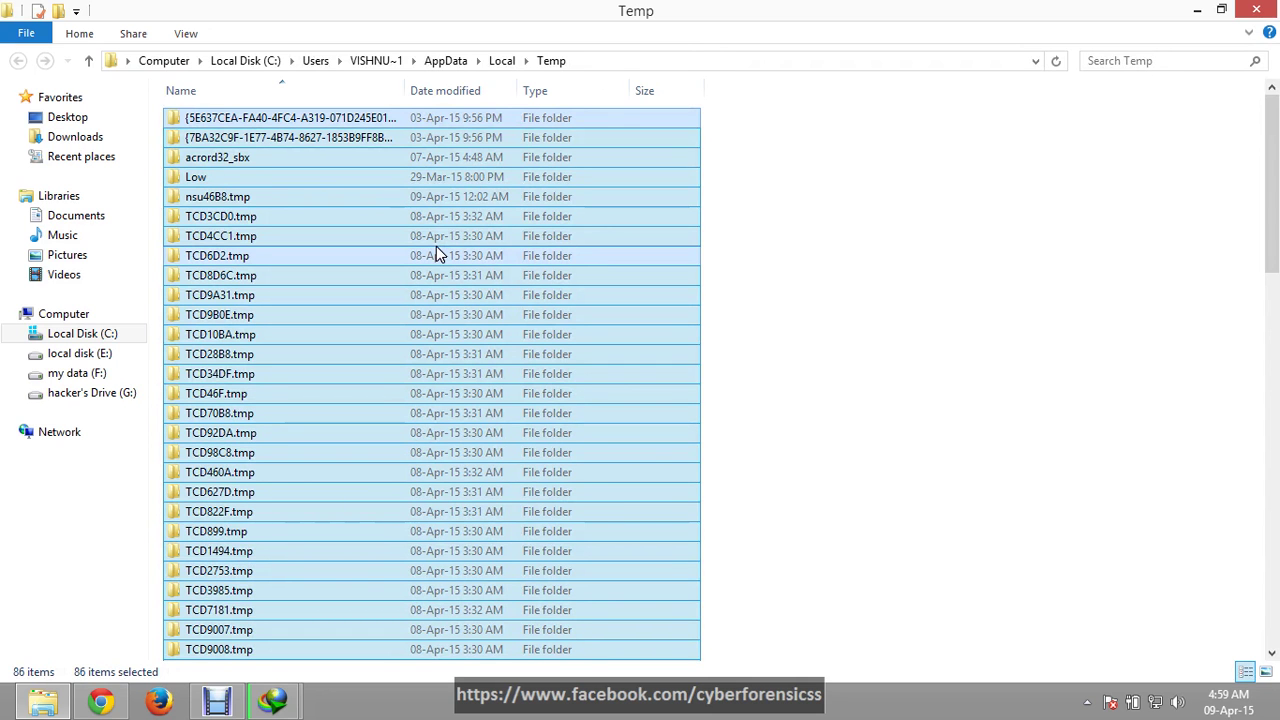
{"action": "key", "text": "Delete"}
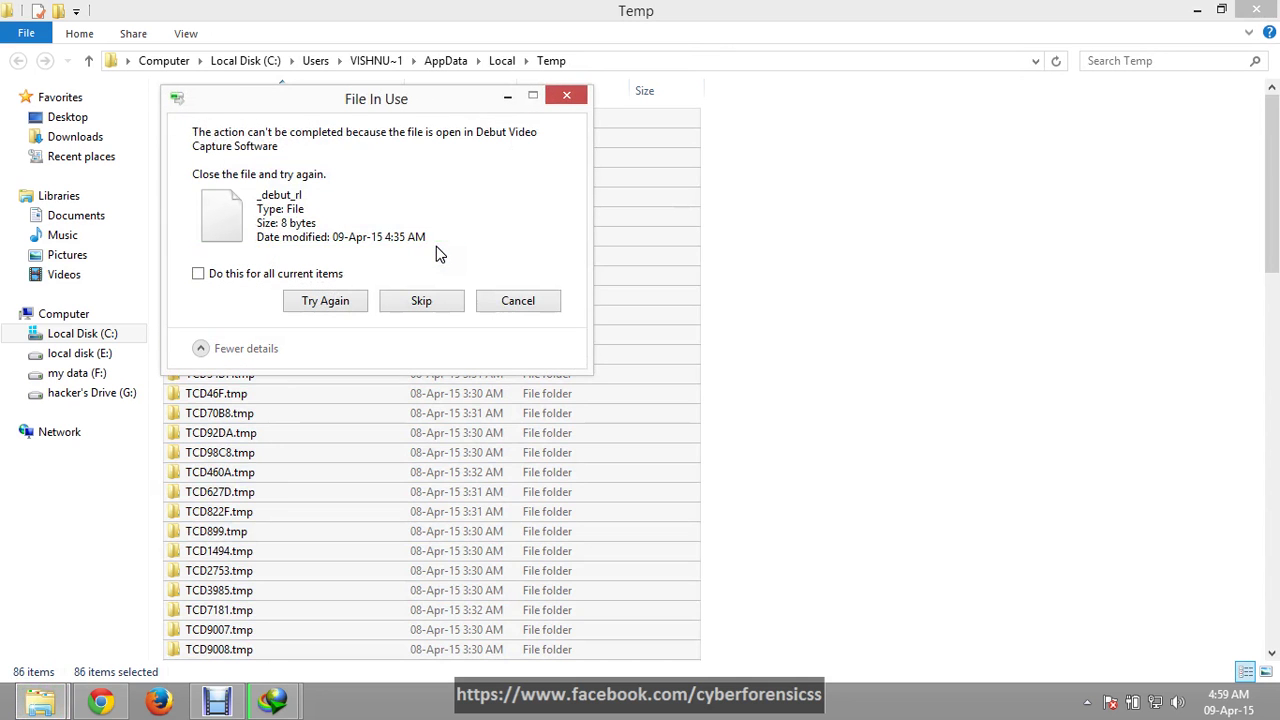
Skip every in-use file for all current items, then close the Temp folder.
{"action": "left_click", "coordinate": [425, 301]}
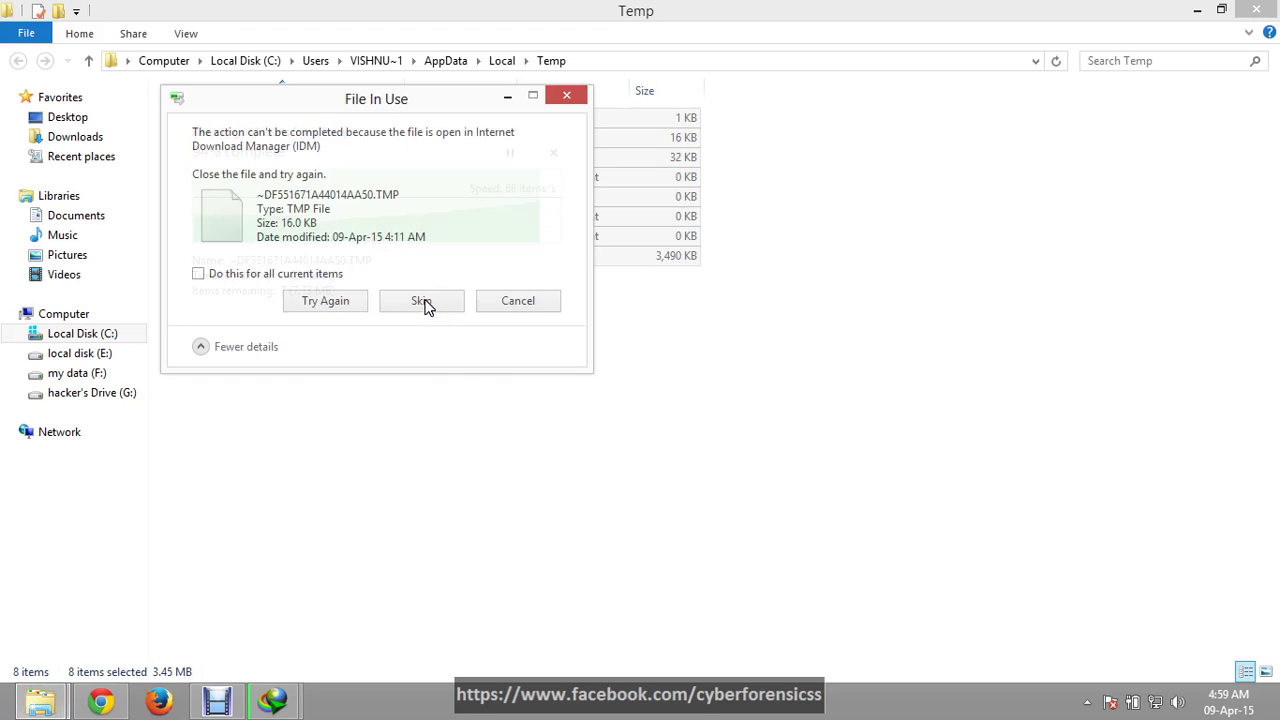
{"action": "left_click", "coordinate": [425, 301]}
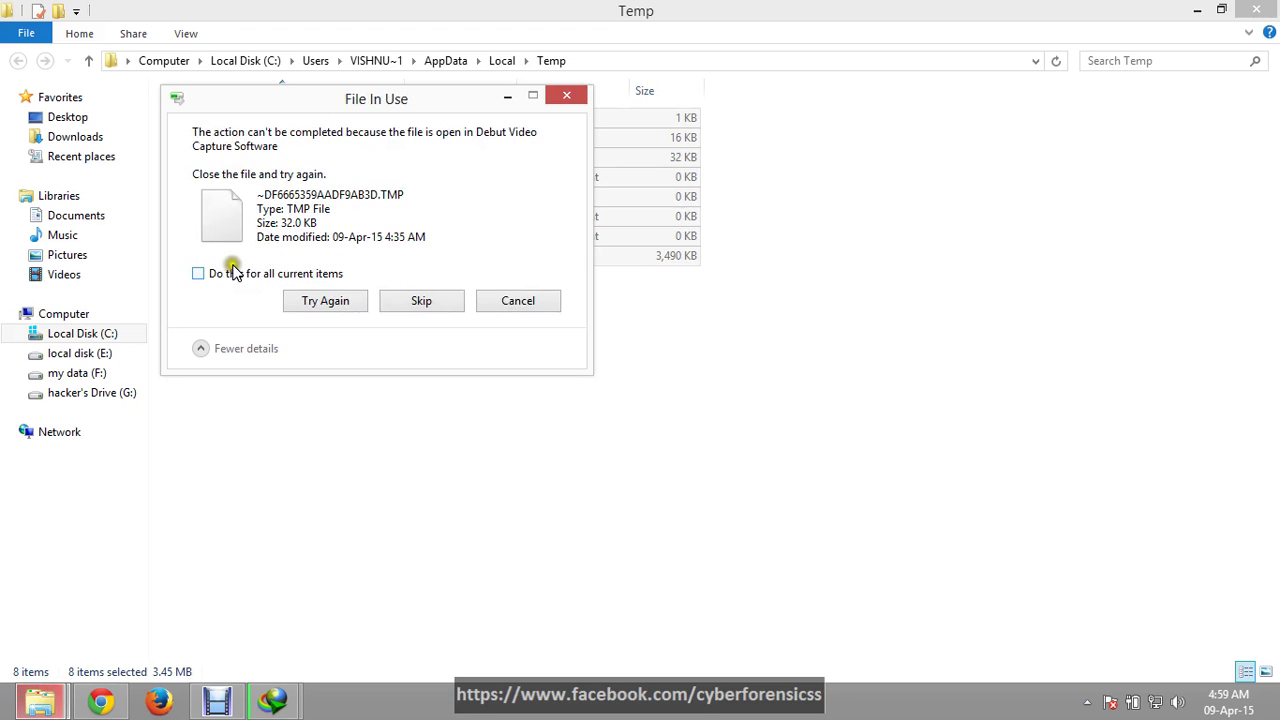
{"action": "left_click", "coordinate": [237, 272]}
{"action": "left_click", "coordinate": [438, 303]}
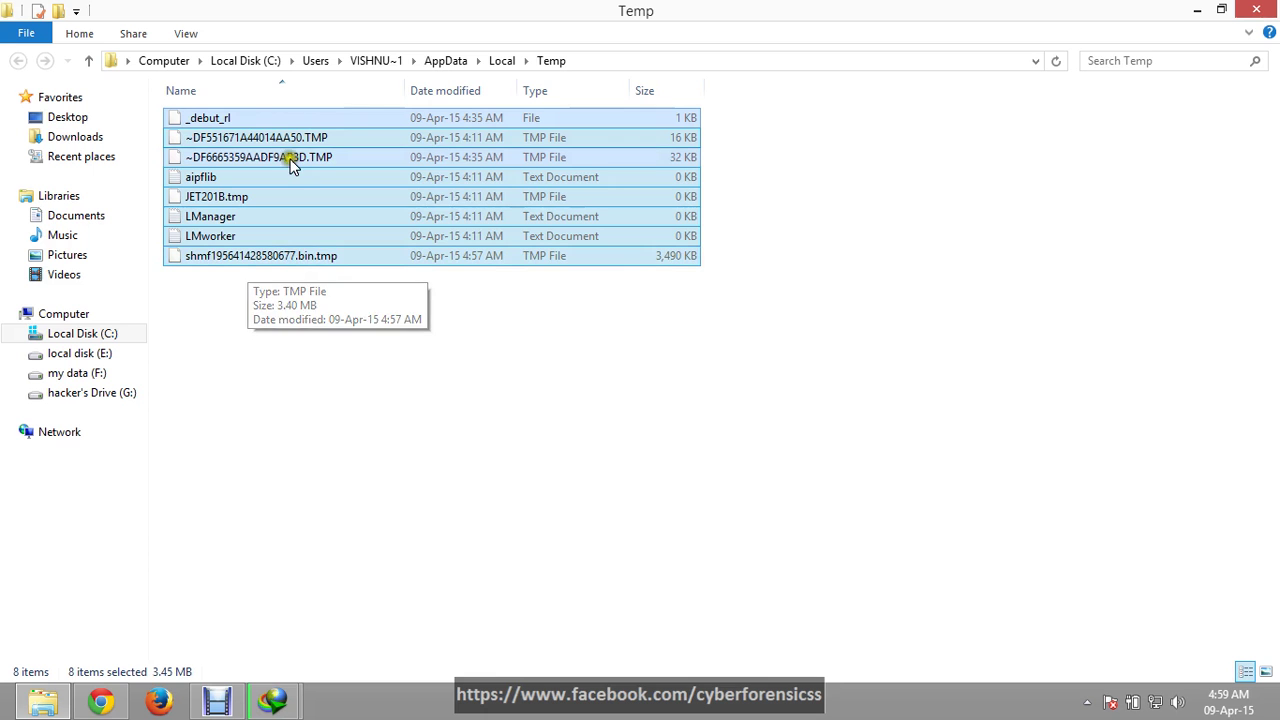
{"action": "left_click", "coordinate": [1256, 10]}
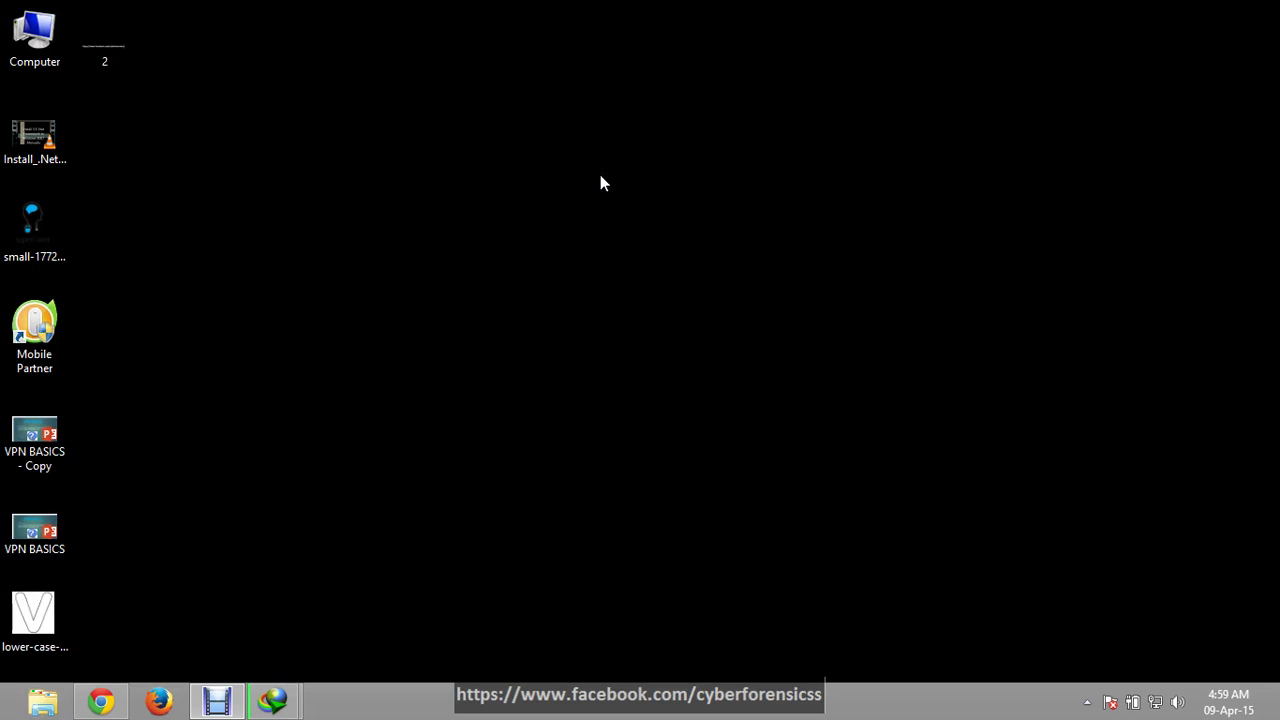
Run 'prefetch', grant access, delete all 313 Prefetch items and close the folder.
{"action": "key", "text": "super+r"}
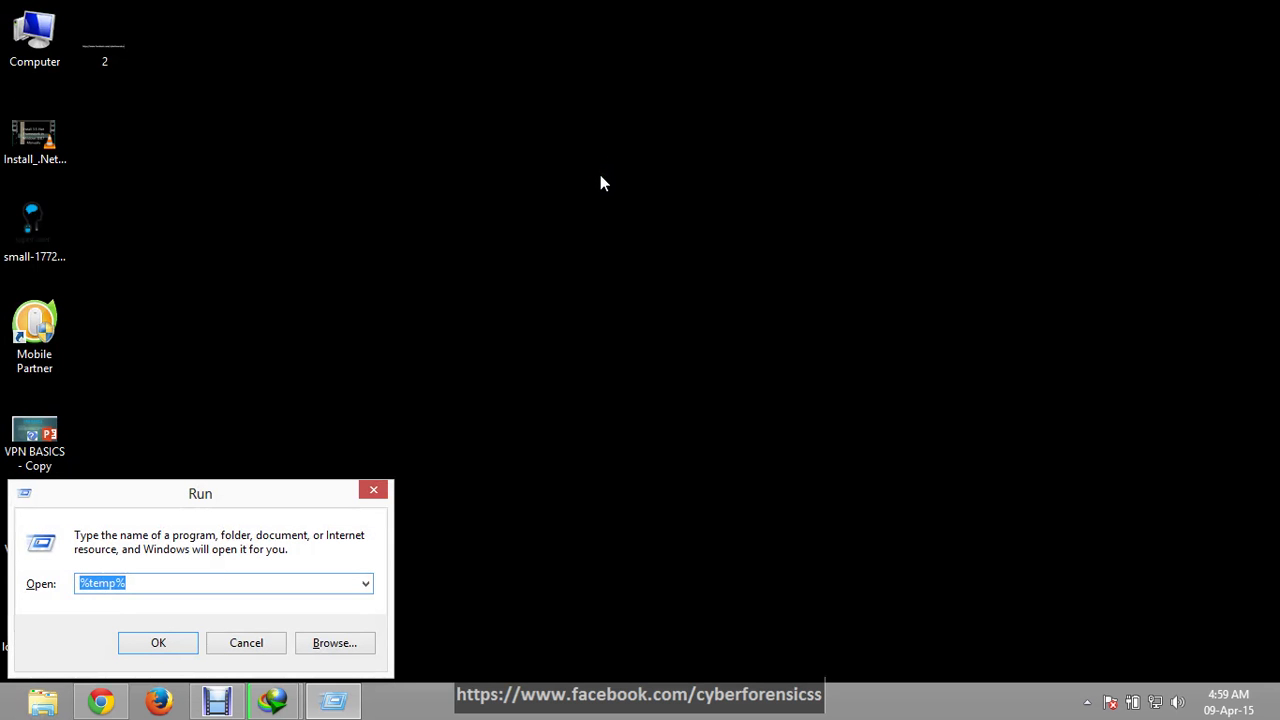
{"action": "type", "text": "p"}
{"action": "type", "text": "ref"}
{"action": "type", "text": "etch"}
{"action": "key", "text": "Return"}
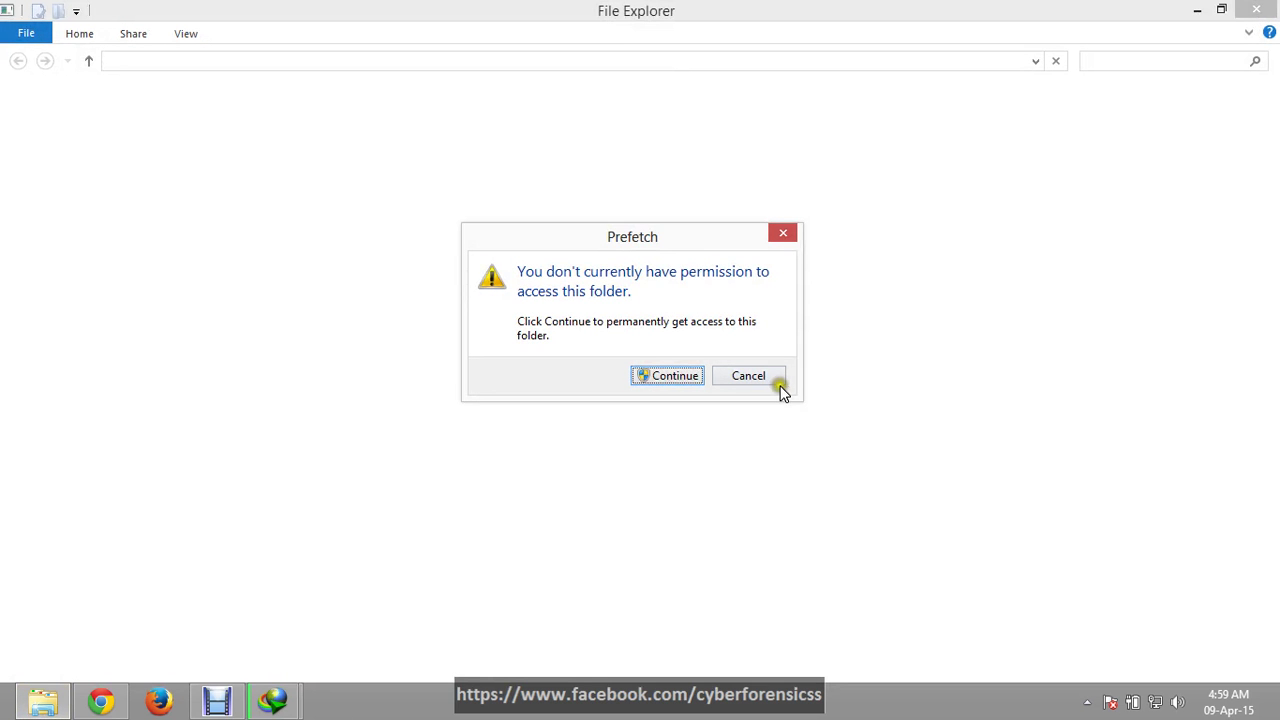
{"action": "left_click", "coordinate": [648, 376]}
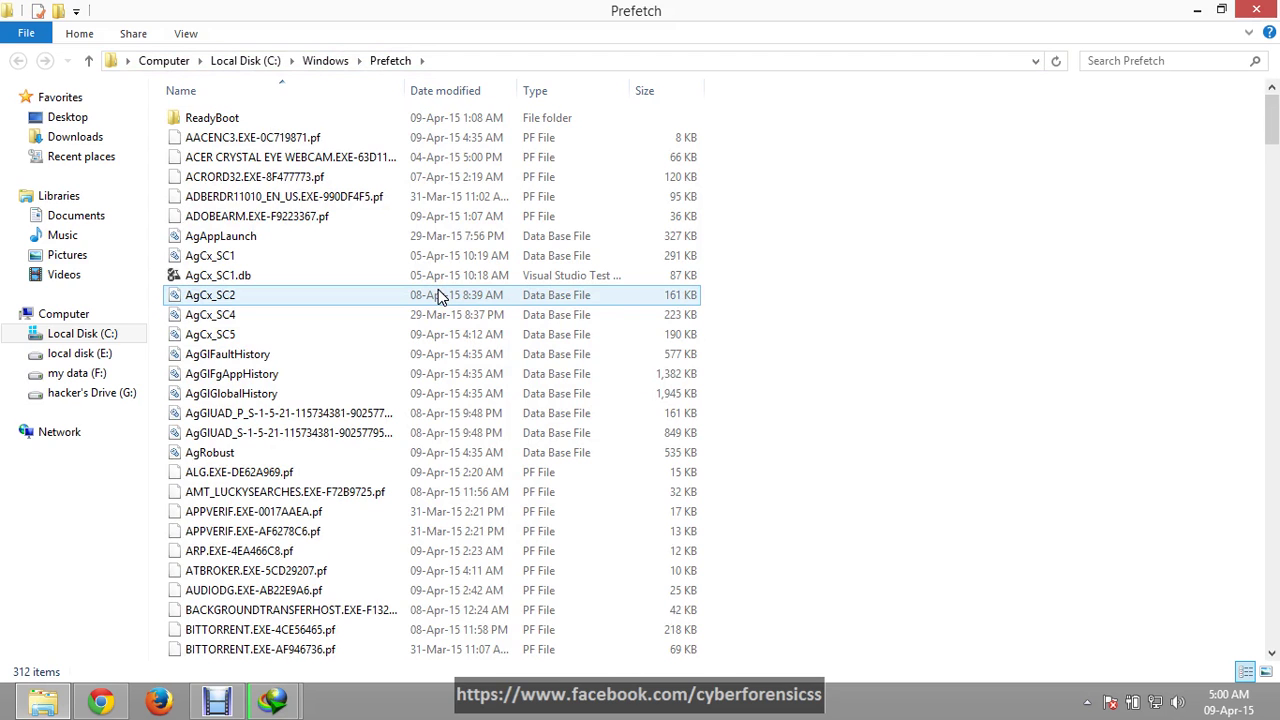
{"action": "key", "text": "ctrl+a"}
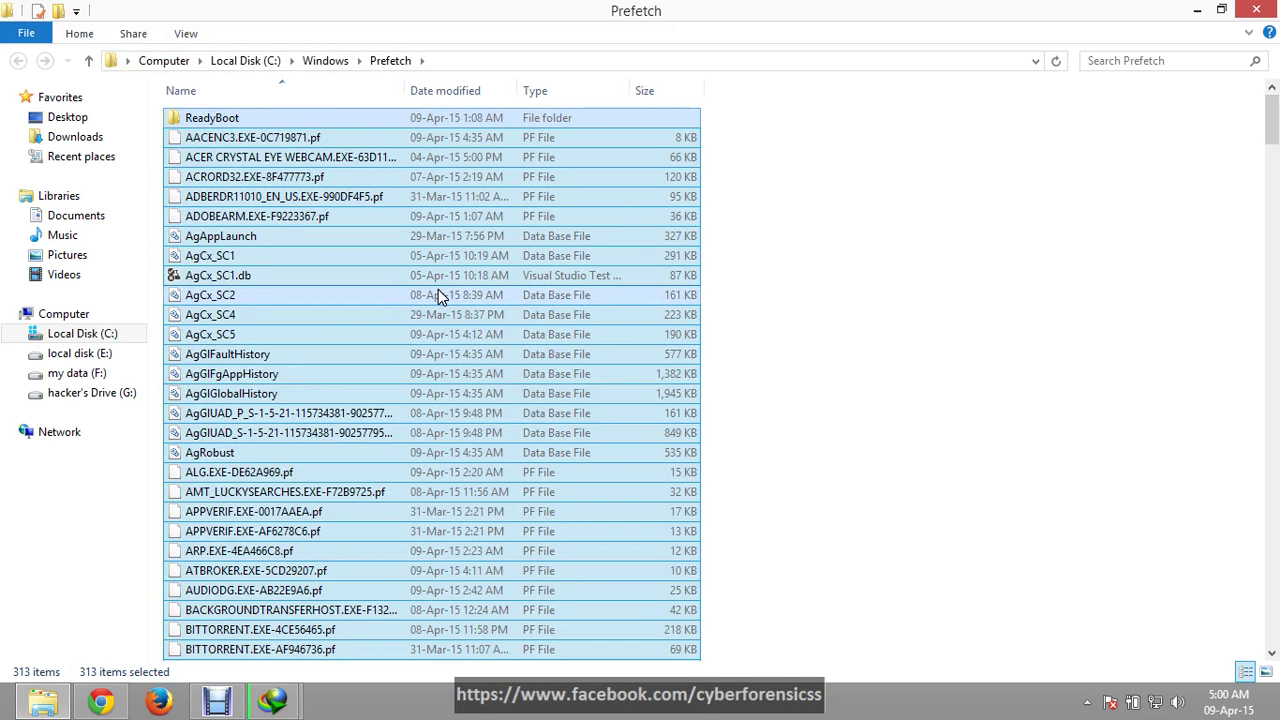
{"action": "key", "text": "Delete"}
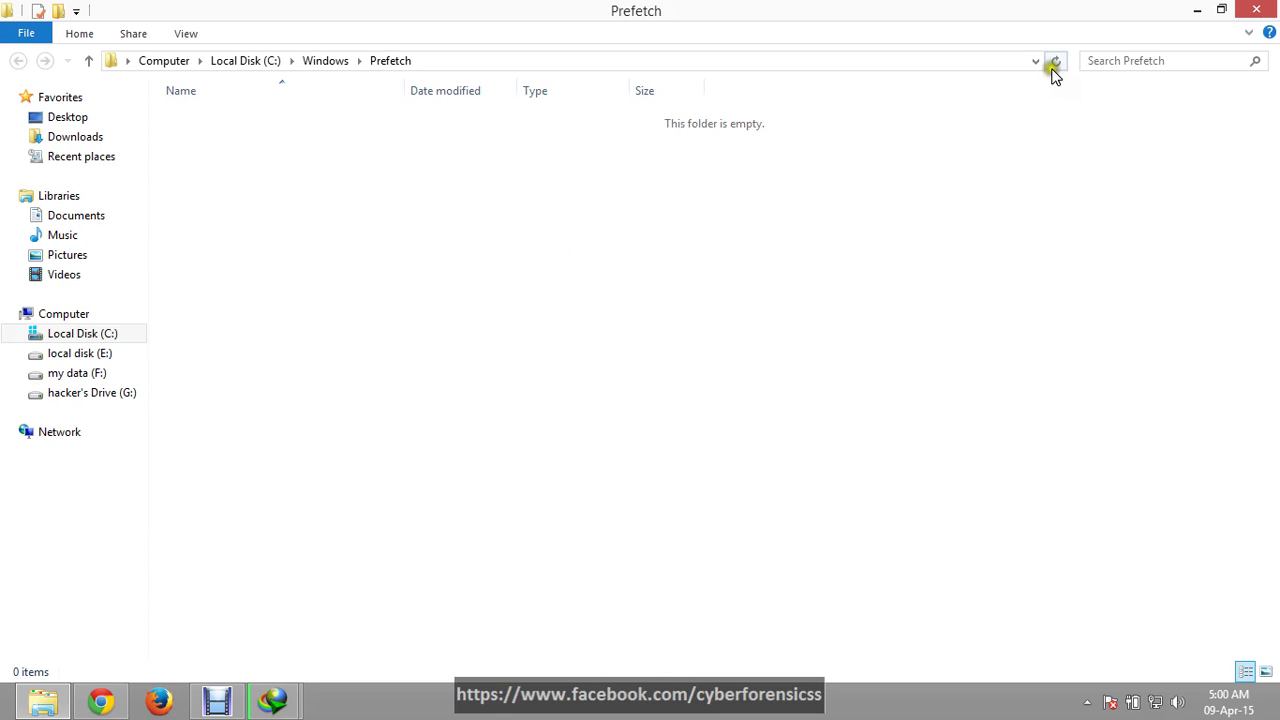
{"action": "left_click", "coordinate": [1256, 10]}
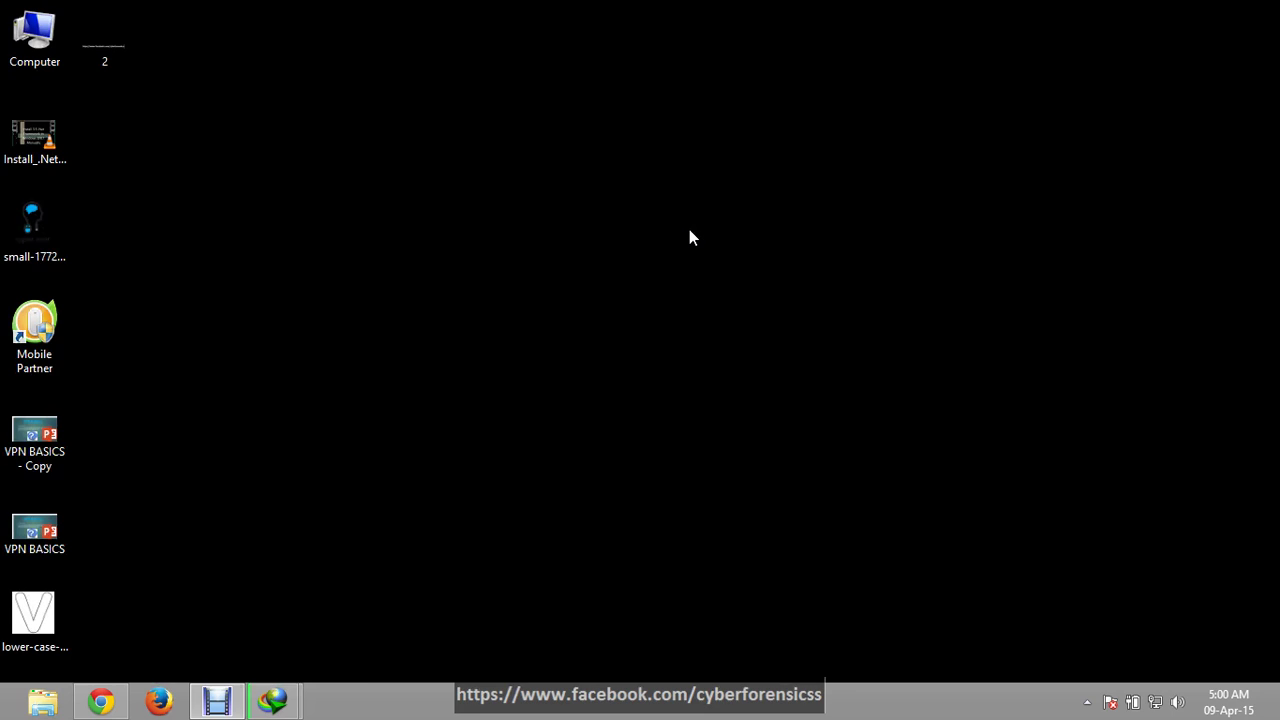
Search Start for 'disk', minimize the recorder, then run 'control' from Run.
{"action": "key", "text": "super"}
{"action": "type", "text": "di"}
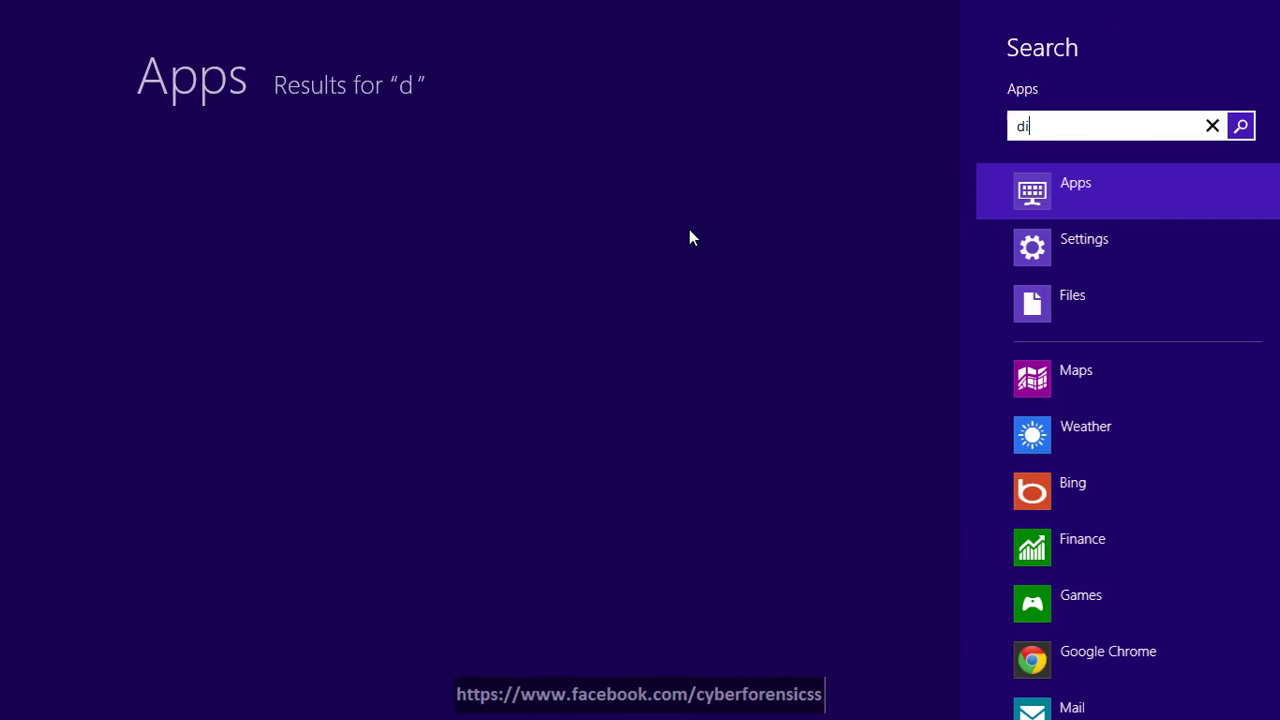
{"action": "type", "text": "sk"}
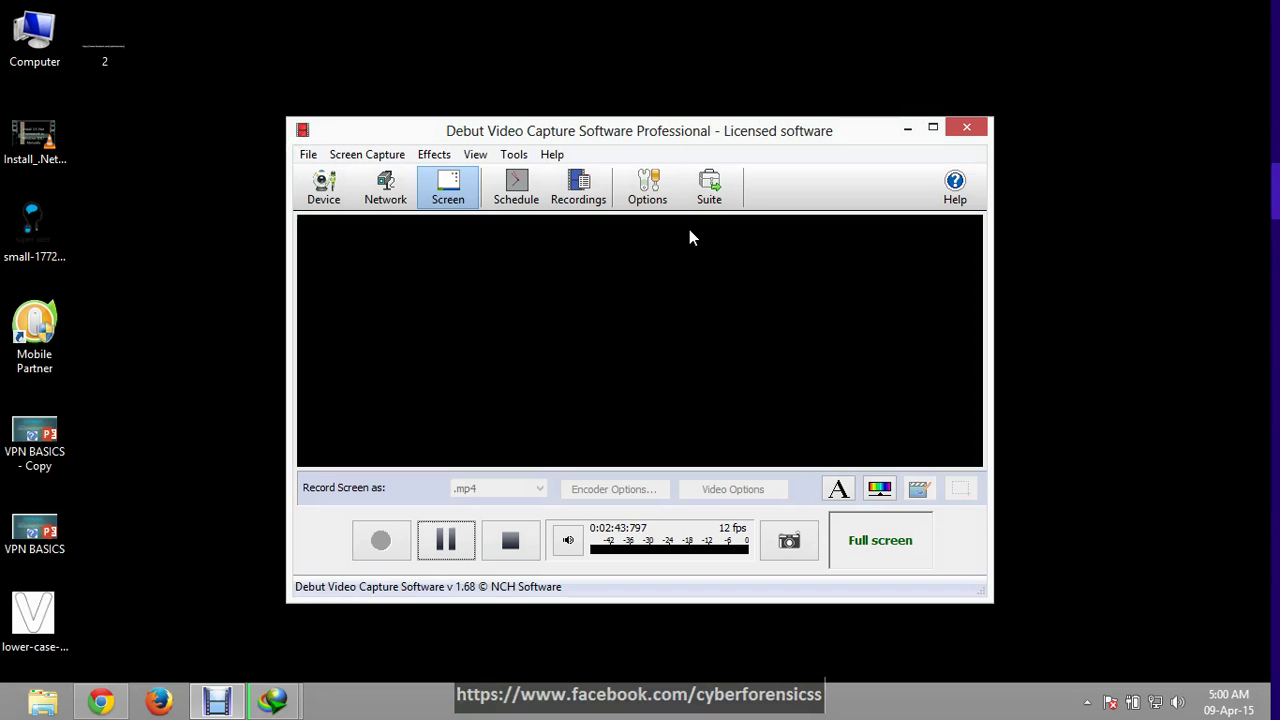
{"action": "left_click", "coordinate": [908, 128]}
{"action": "key", "text": "super+r"}
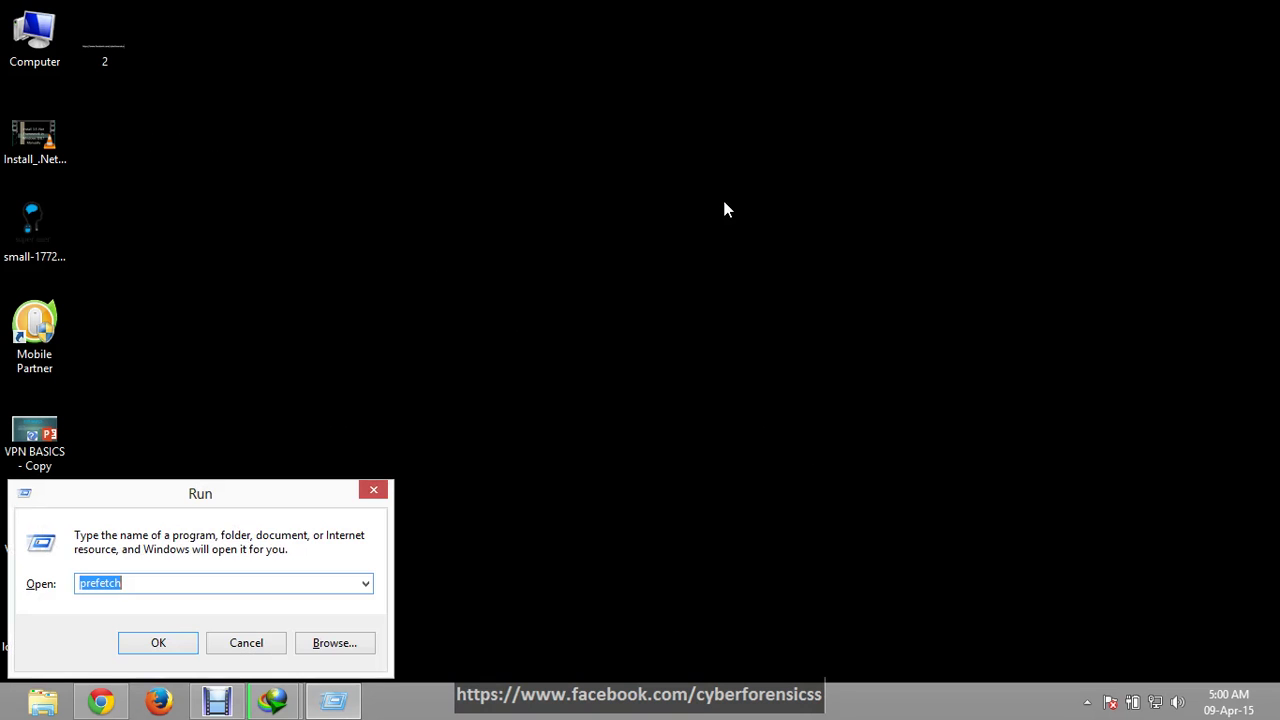
{"action": "type", "text": "c"}
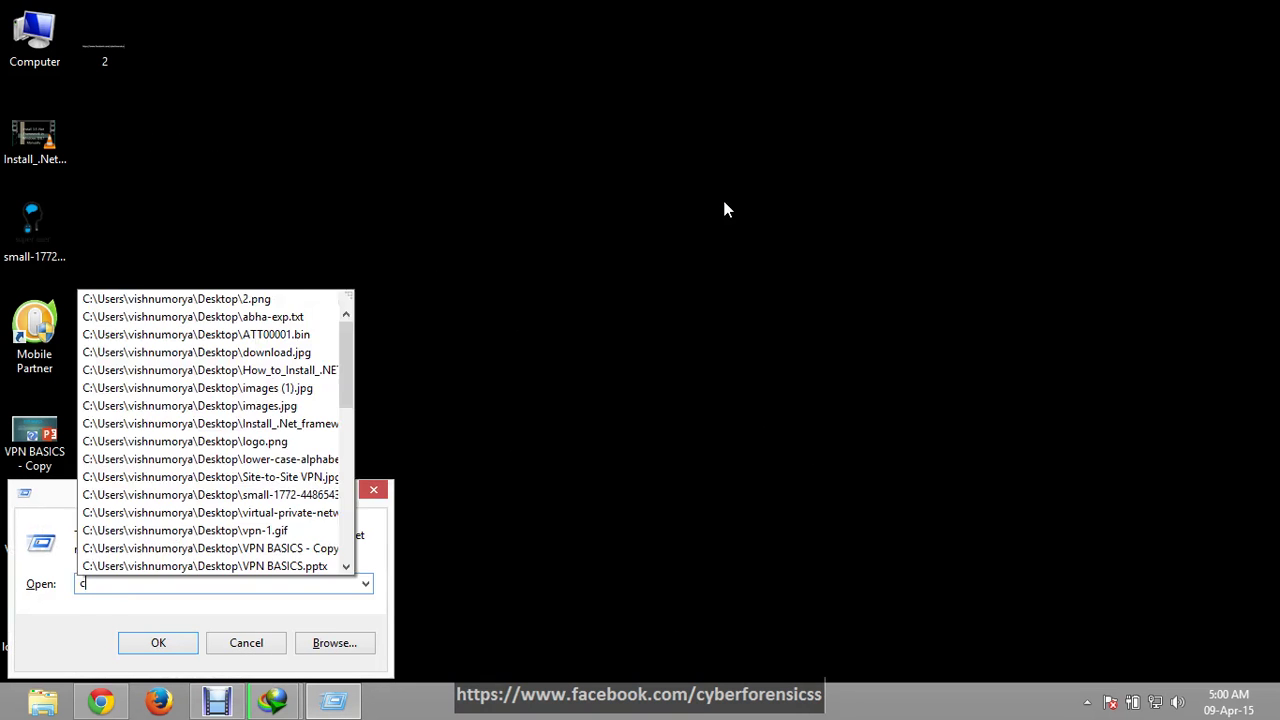
{"action": "type", "text": "ontrol"}
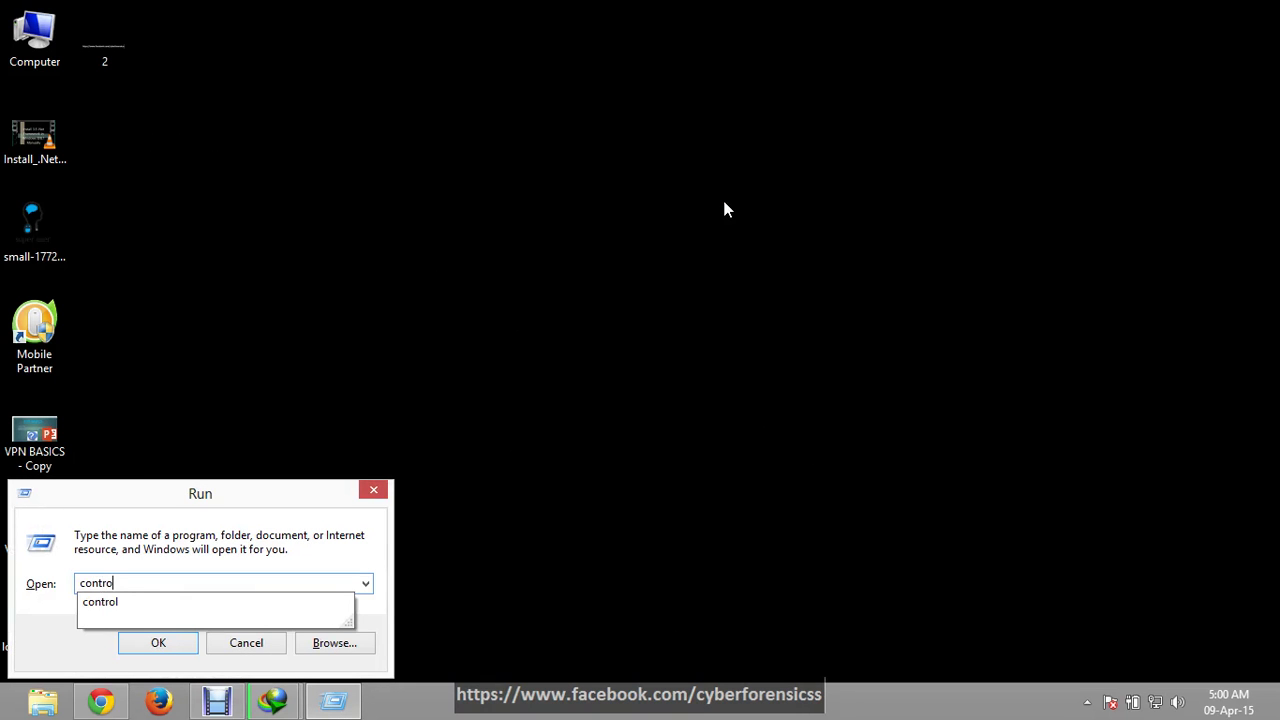
{"action": "key", "text": "Return"}
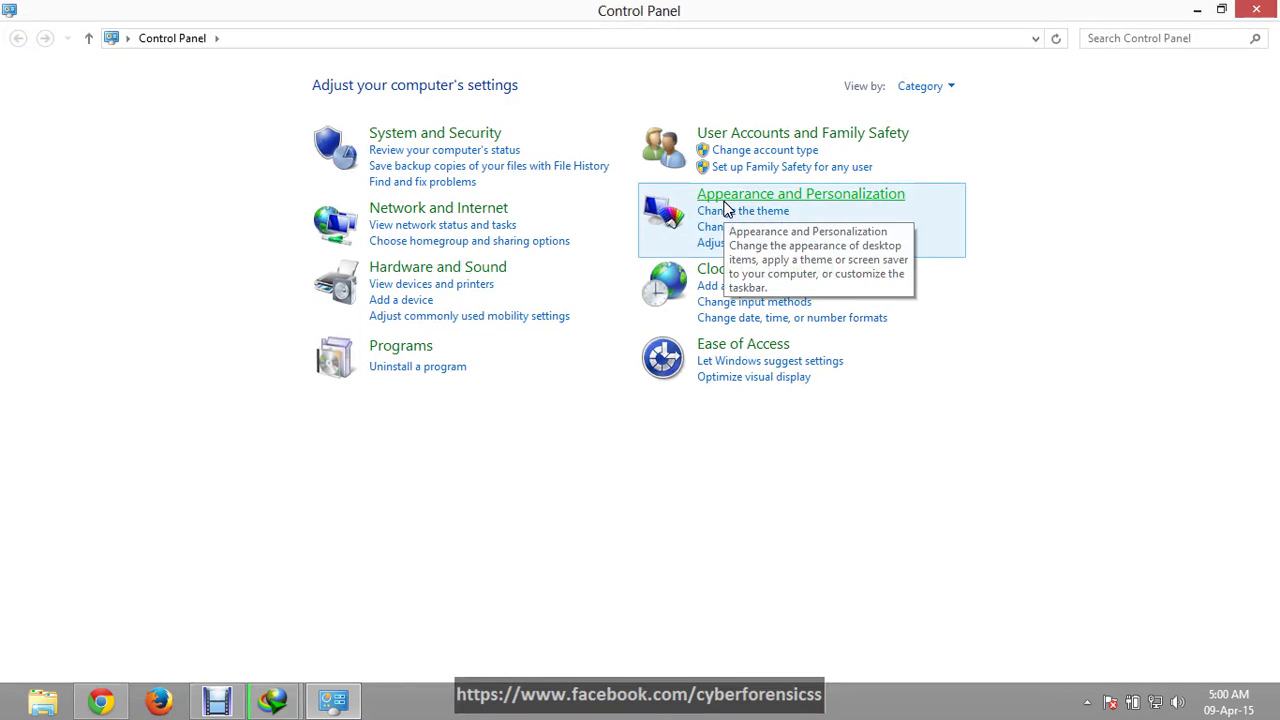
Launch 'Free up disk space' under System and Security and confirm drive (C:).
{"action": "left_click", "coordinate": [426, 133]}
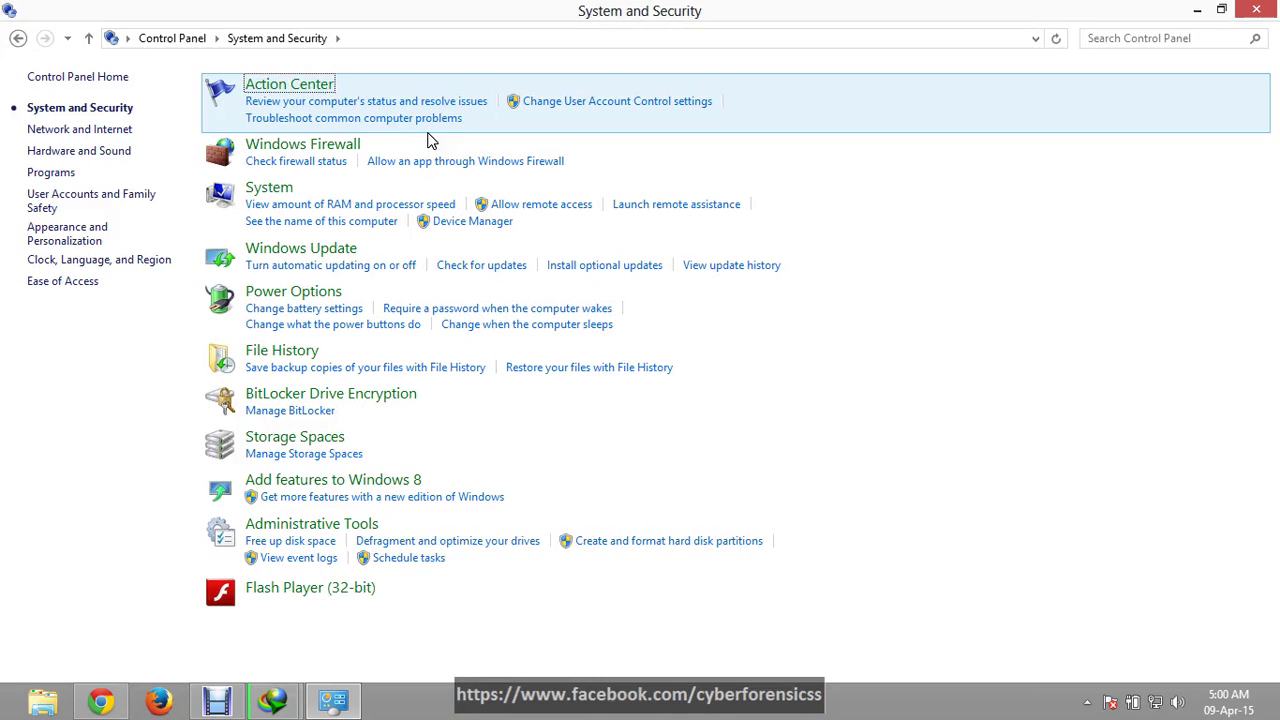
{"action": "left_click", "coordinate": [276, 544]}
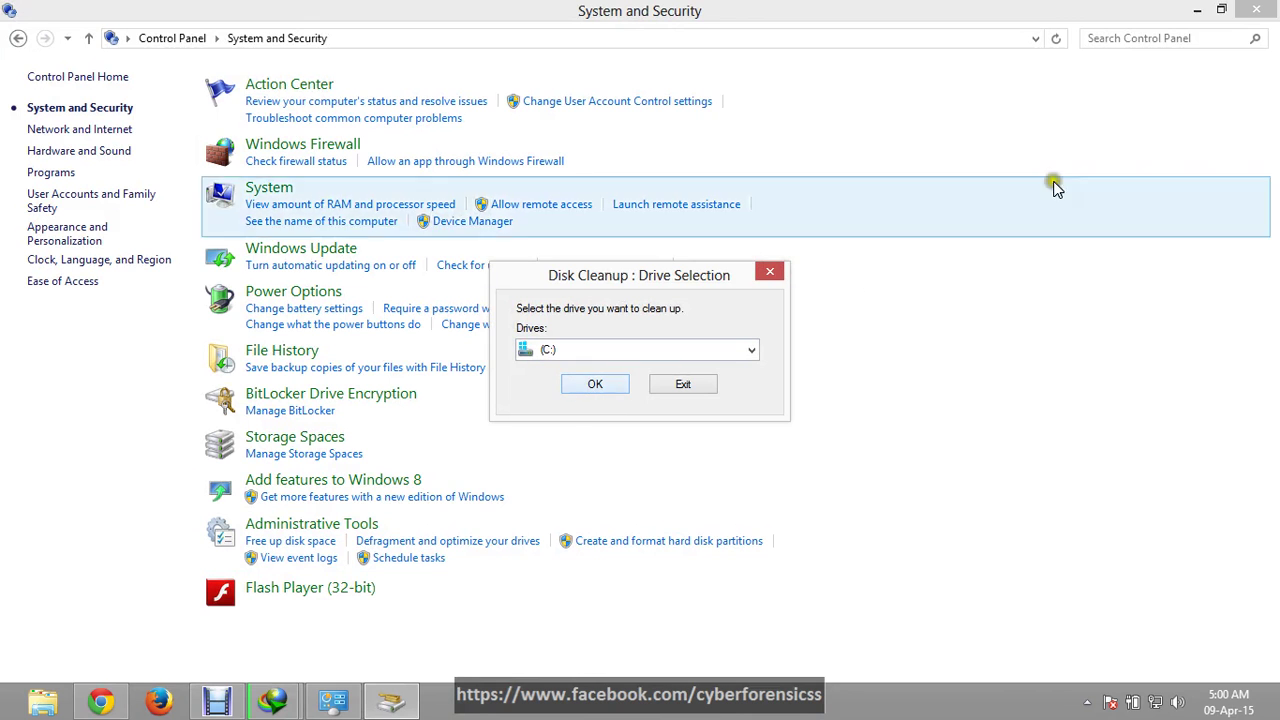
{"action": "left_click", "coordinate": [1192, 11]}
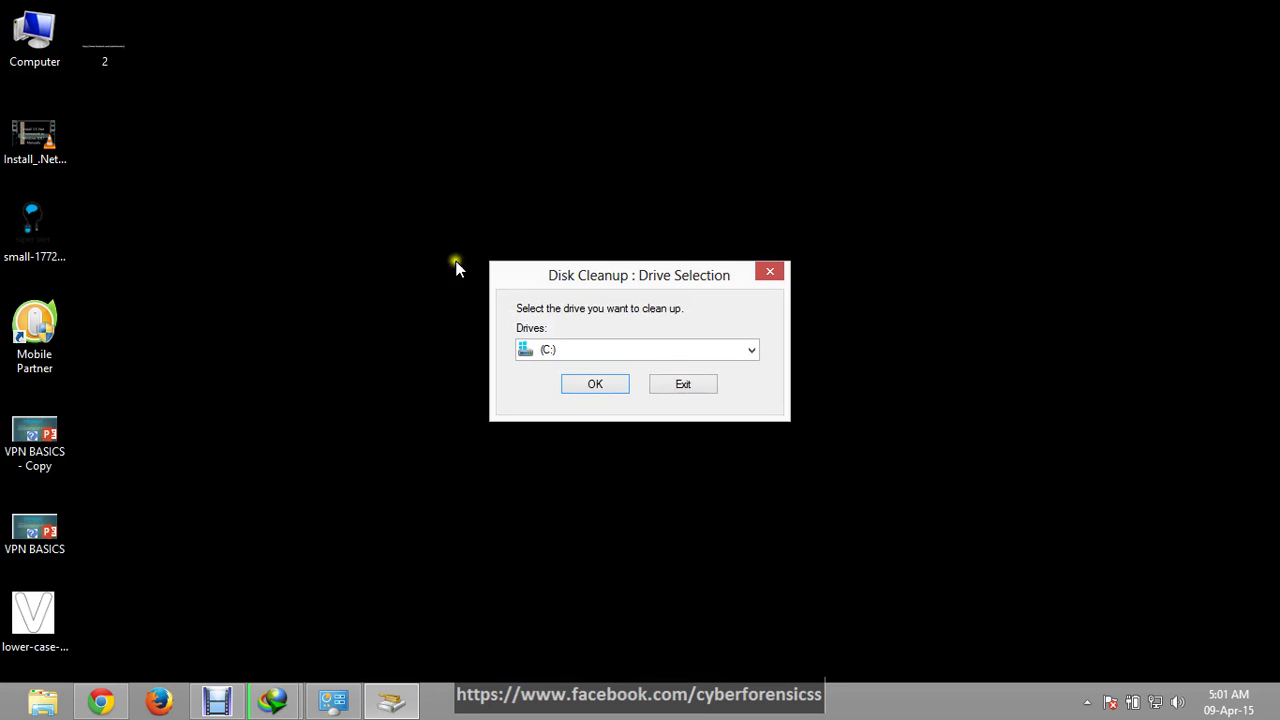
{"action": "left_click", "coordinate": [597, 386]}
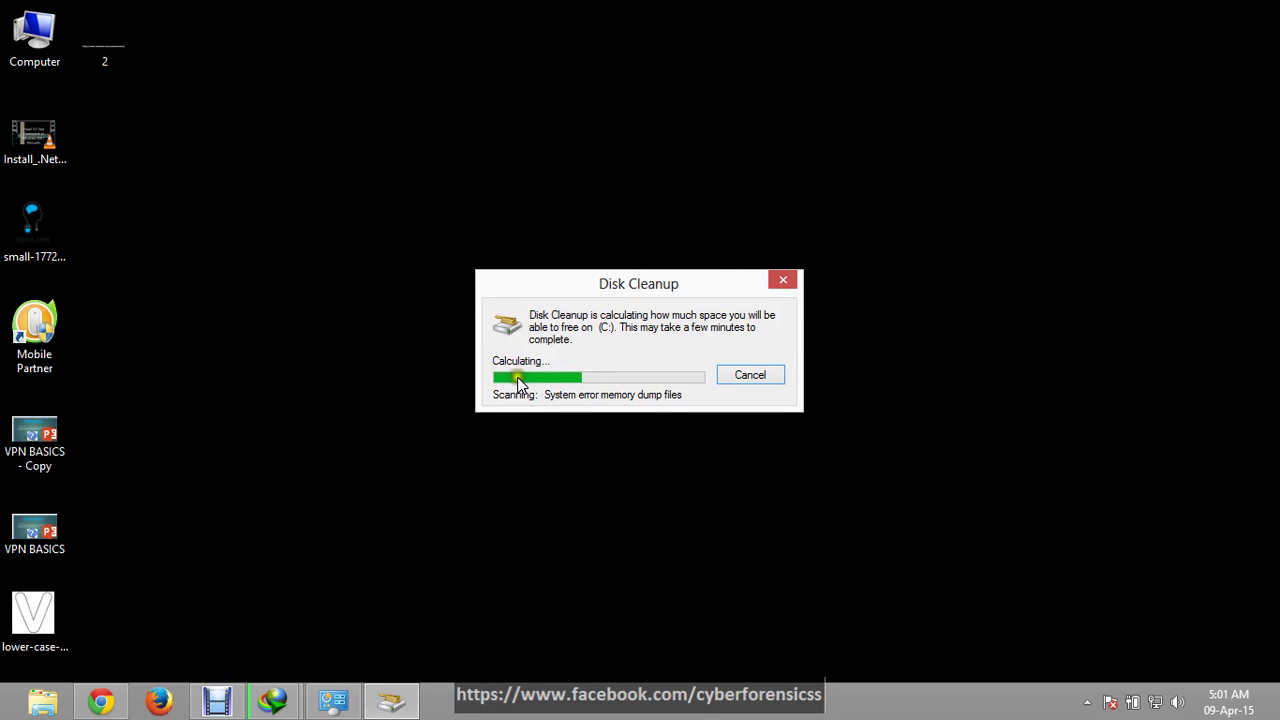
Click the taskbar while Disk Cleanup finishes scanning drive C: for up to 523 MB.
{"action": "left_click", "coordinate": [218, 688]}
{"action": "left_click", "coordinate": [218, 690]}
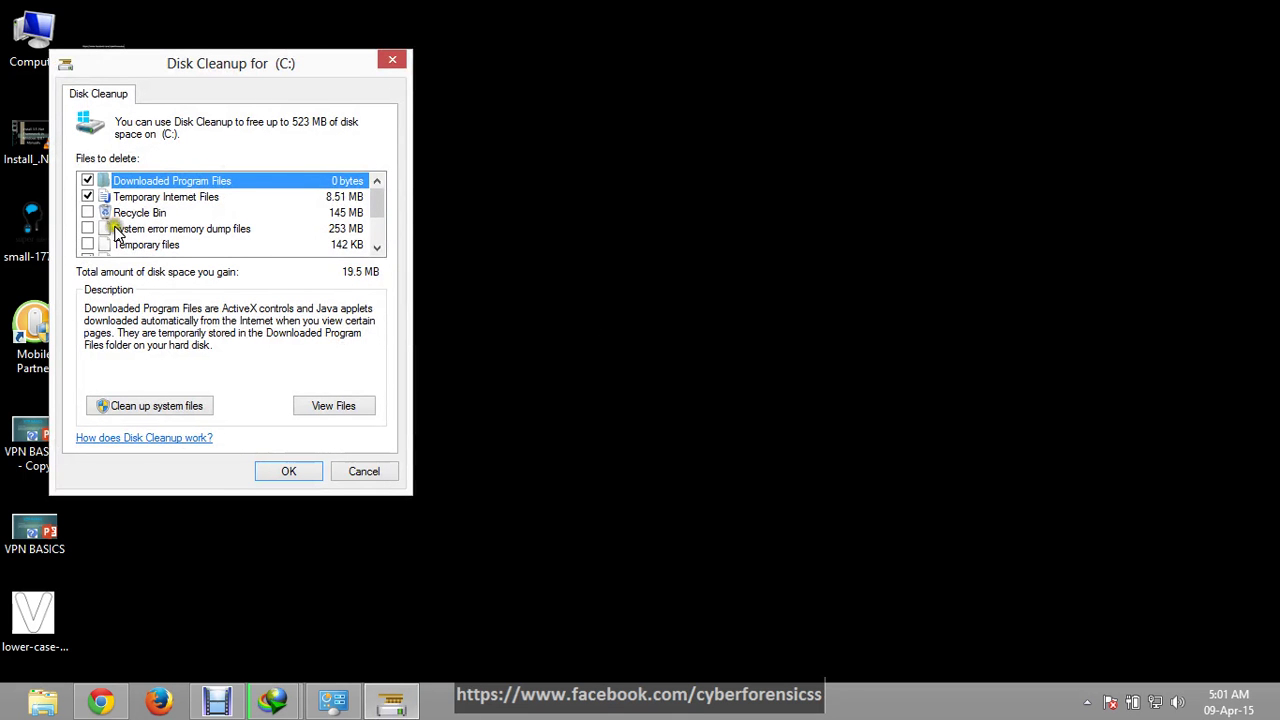
Check Recycle Bin, memory dump, temporary files and the archived and queued error-report categories.
{"action": "left_click", "coordinate": [88, 212]}
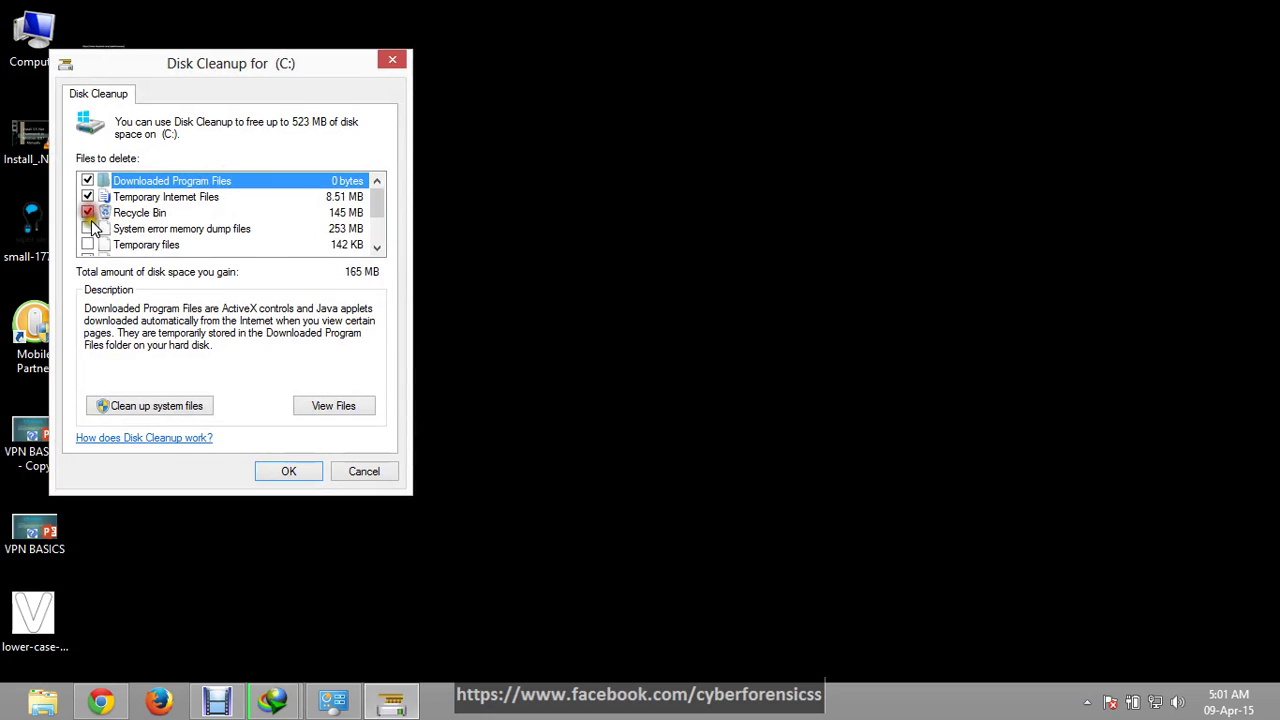
{"action": "left_click", "coordinate": [88, 228]}
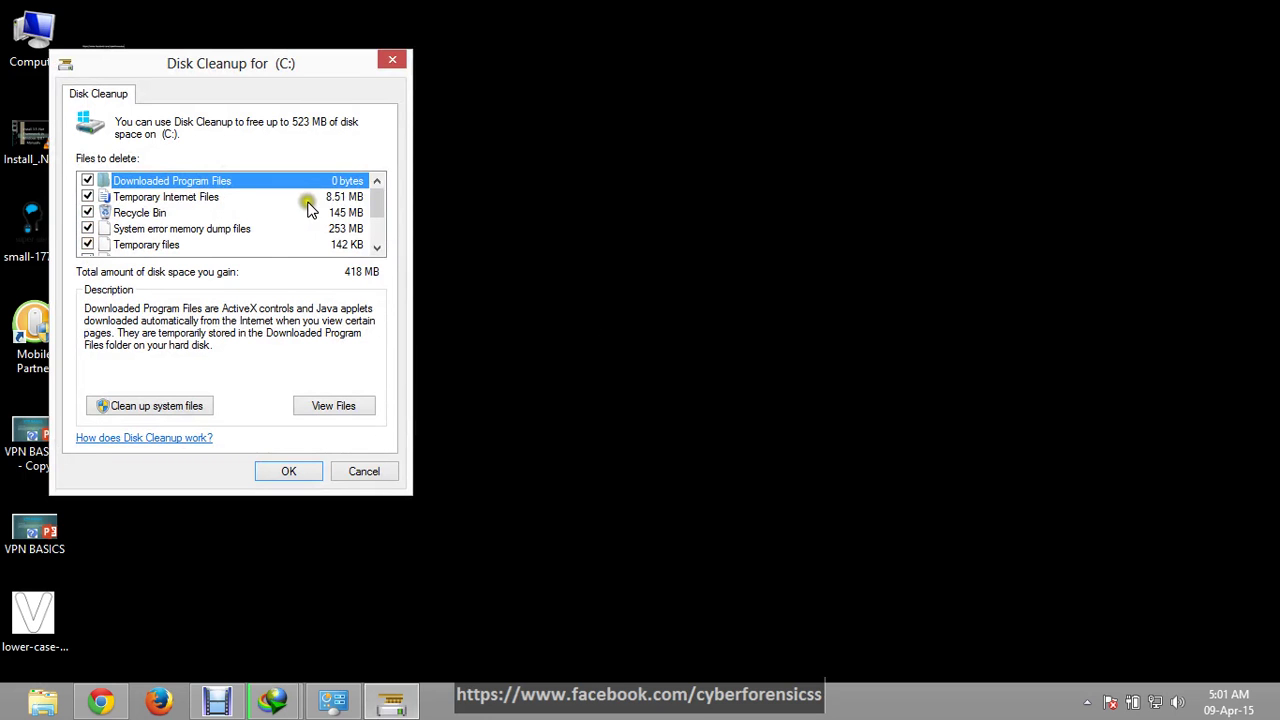
{"action": "left_click_drag", "start_coordinate": [378, 205], "coordinate": [378, 228]}
{"action": "left_click", "coordinate": [87, 228]}
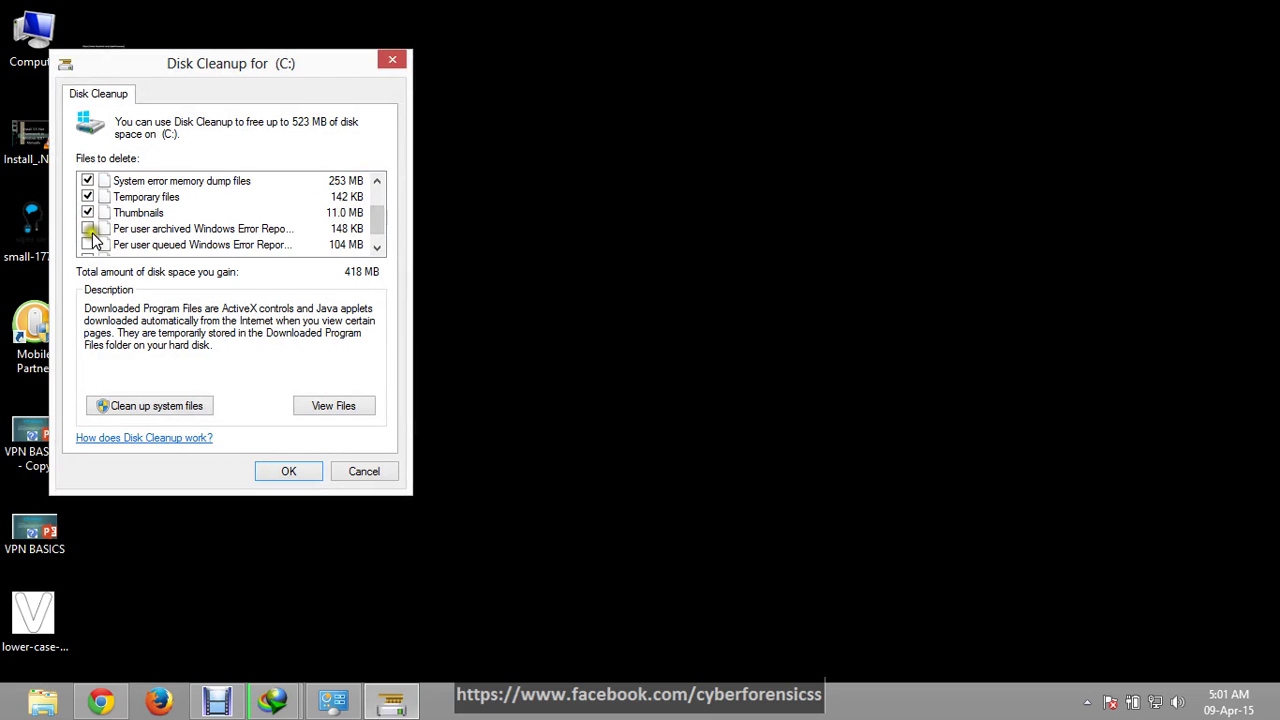
{"action": "left_click", "coordinate": [87, 244]}
{"action": "left_click_drag", "start_coordinate": [380, 215], "coordinate": [385, 226]}
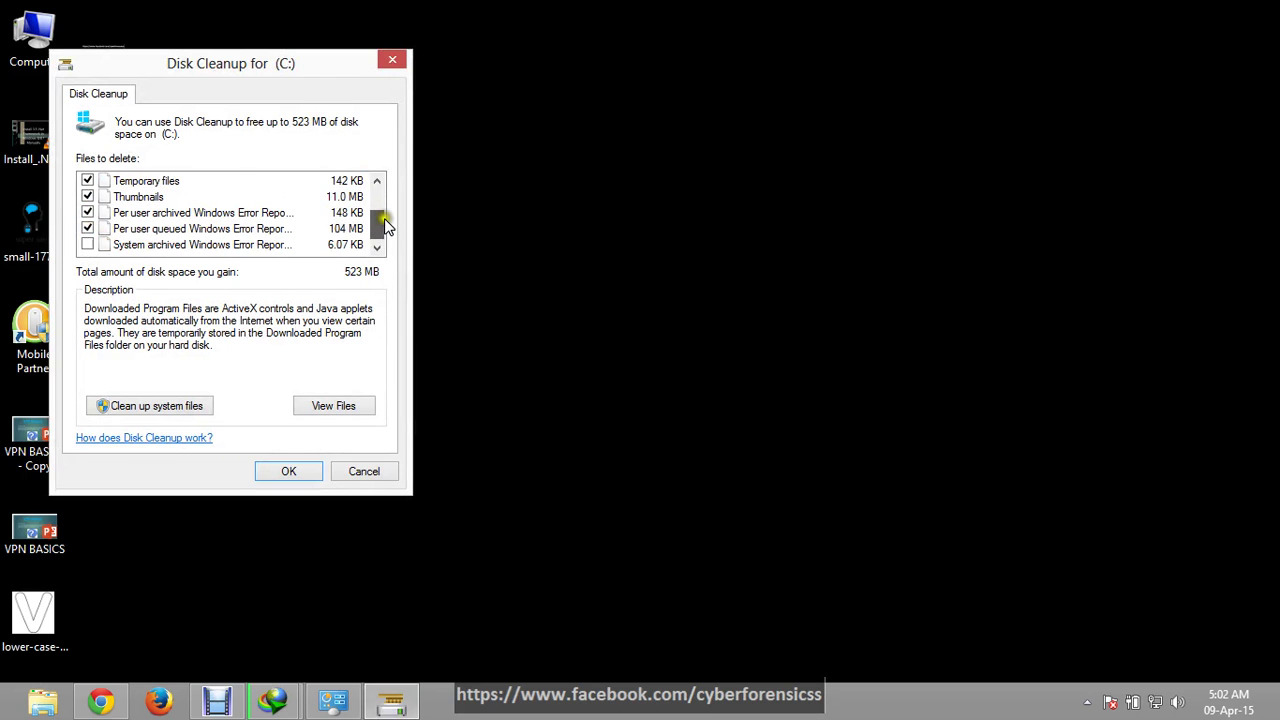
{"action": "left_click", "coordinate": [89, 245]}
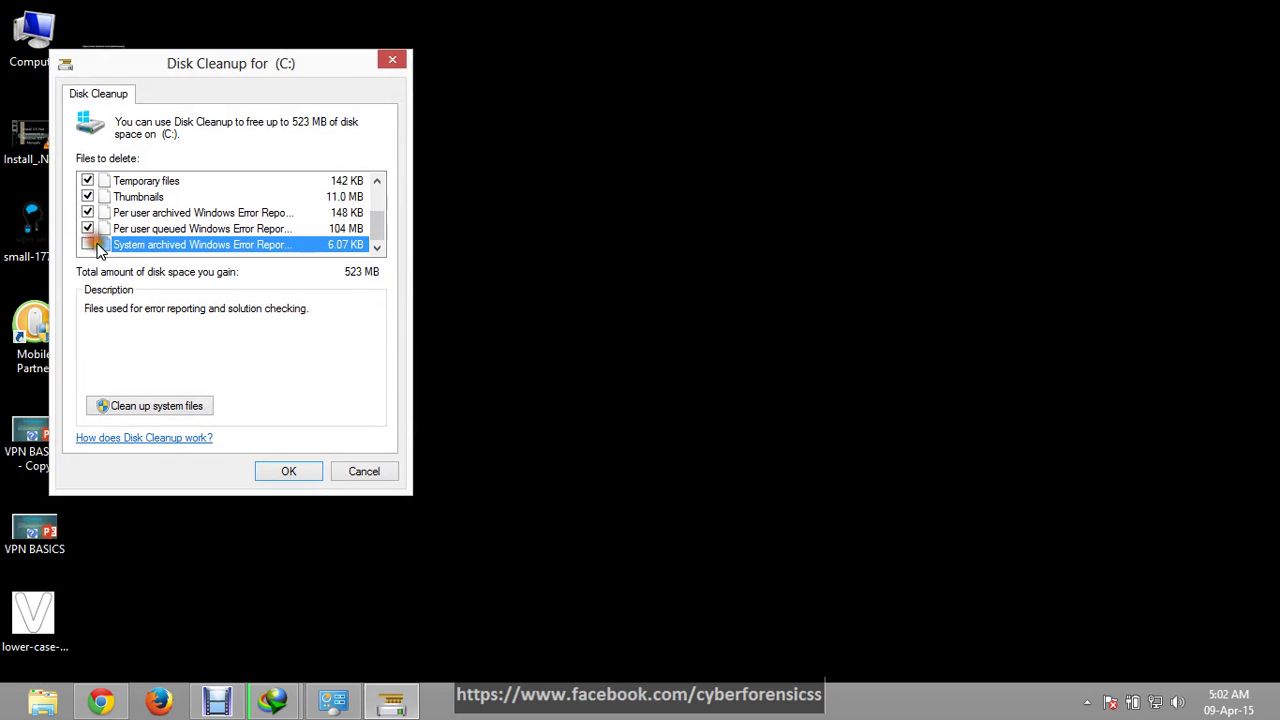
Confirm the cleanup and permanently delete the selected files.
{"action": "left_click", "coordinate": [290, 472]}
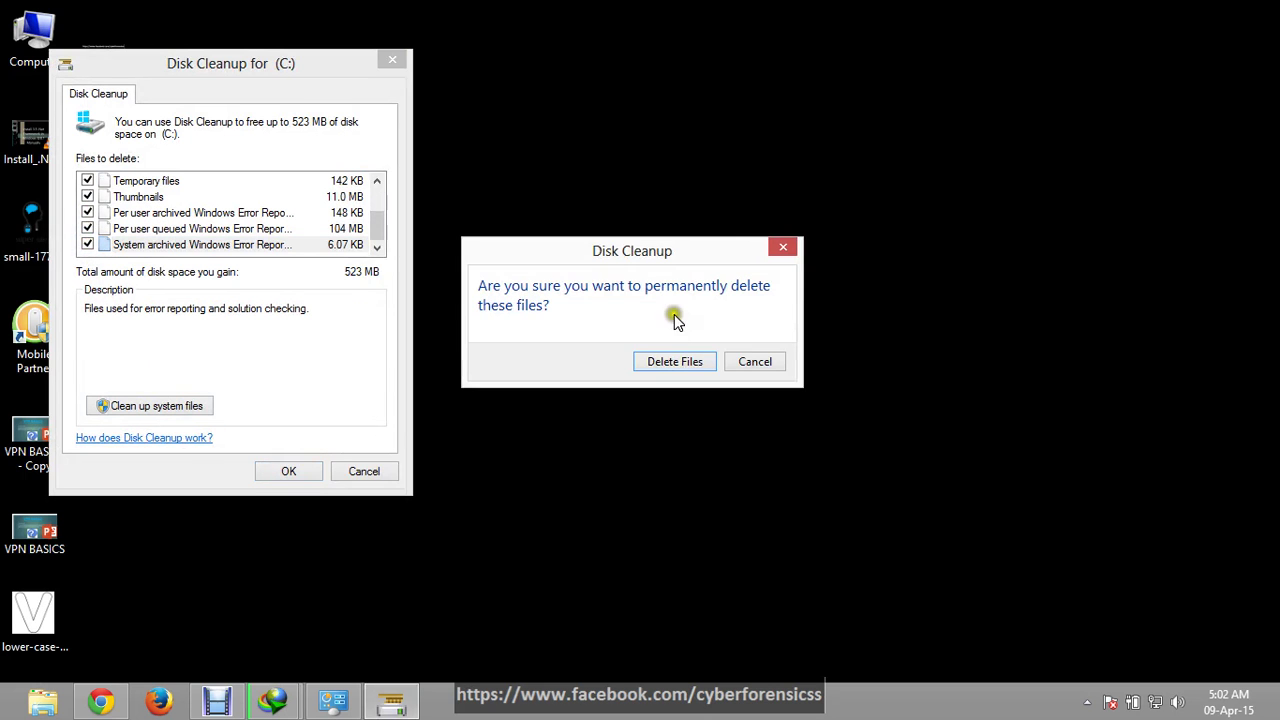
{"action": "left_click", "coordinate": [667, 358]}
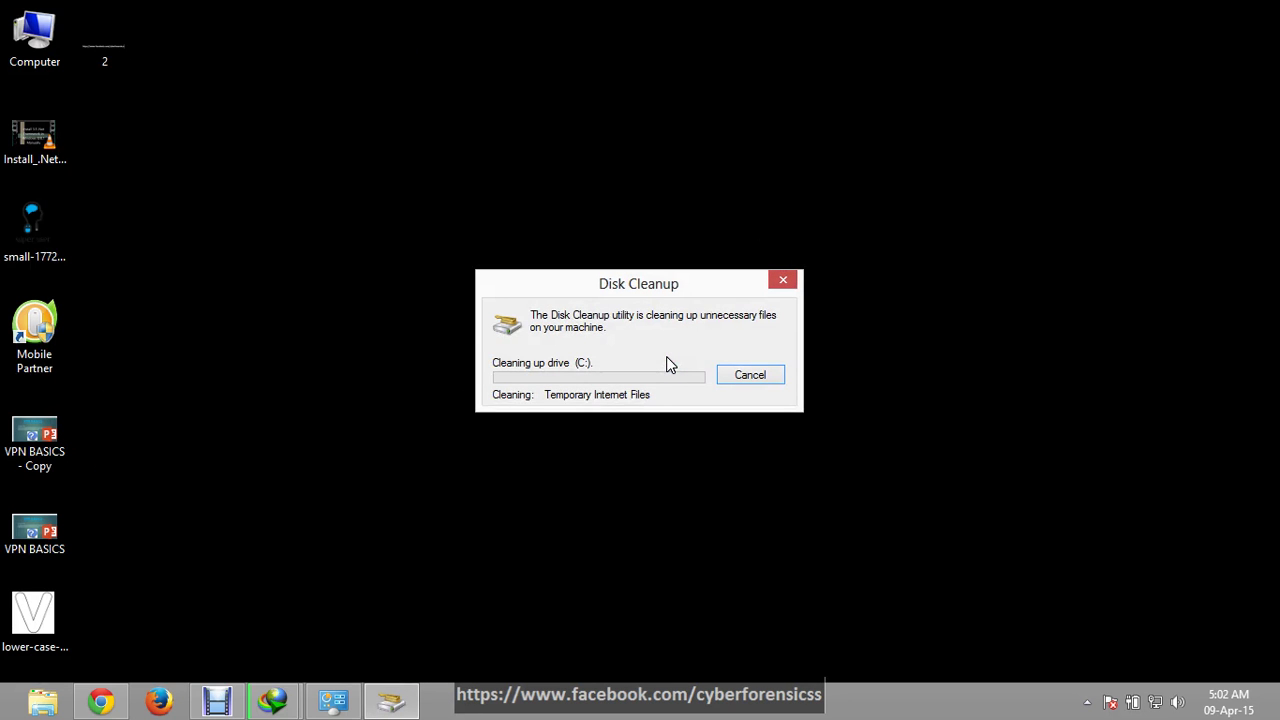
{"action": "left_click", "coordinate": [666, 356]}
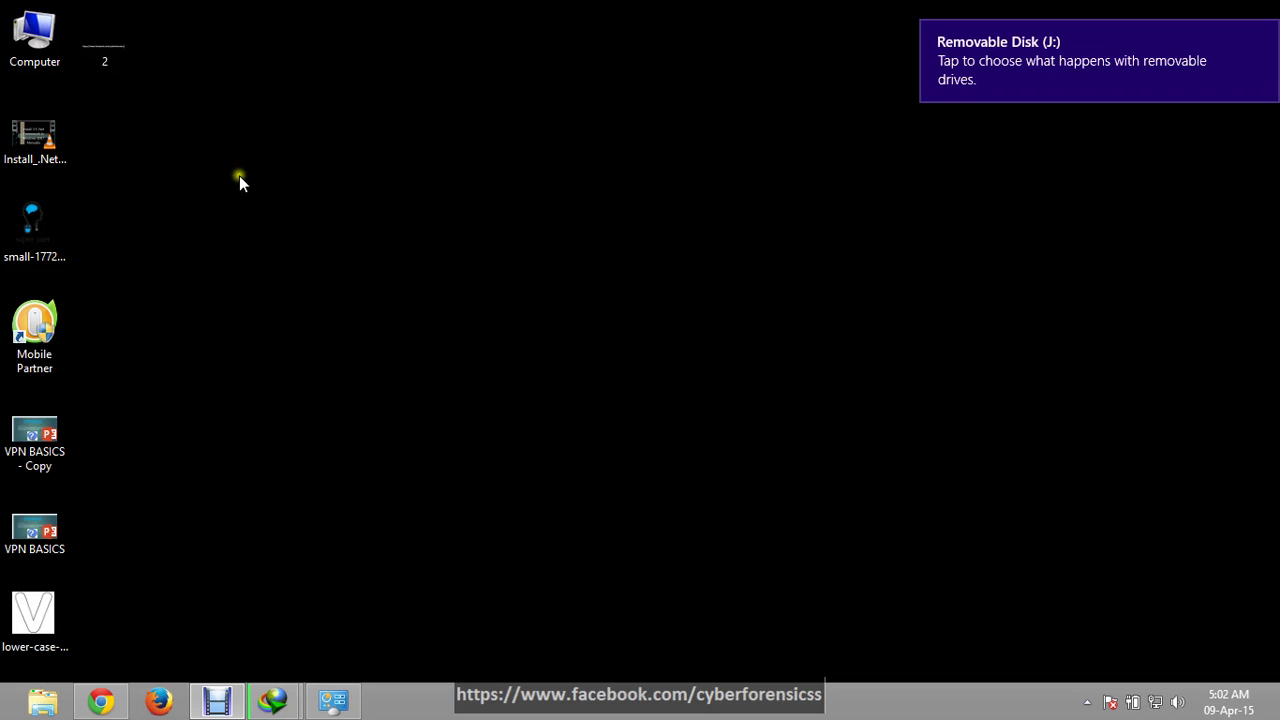
After cleanup completes, double-click the desktop Computer icon to list all drives.
{"action": "double_click", "coordinate": [34, 40]}
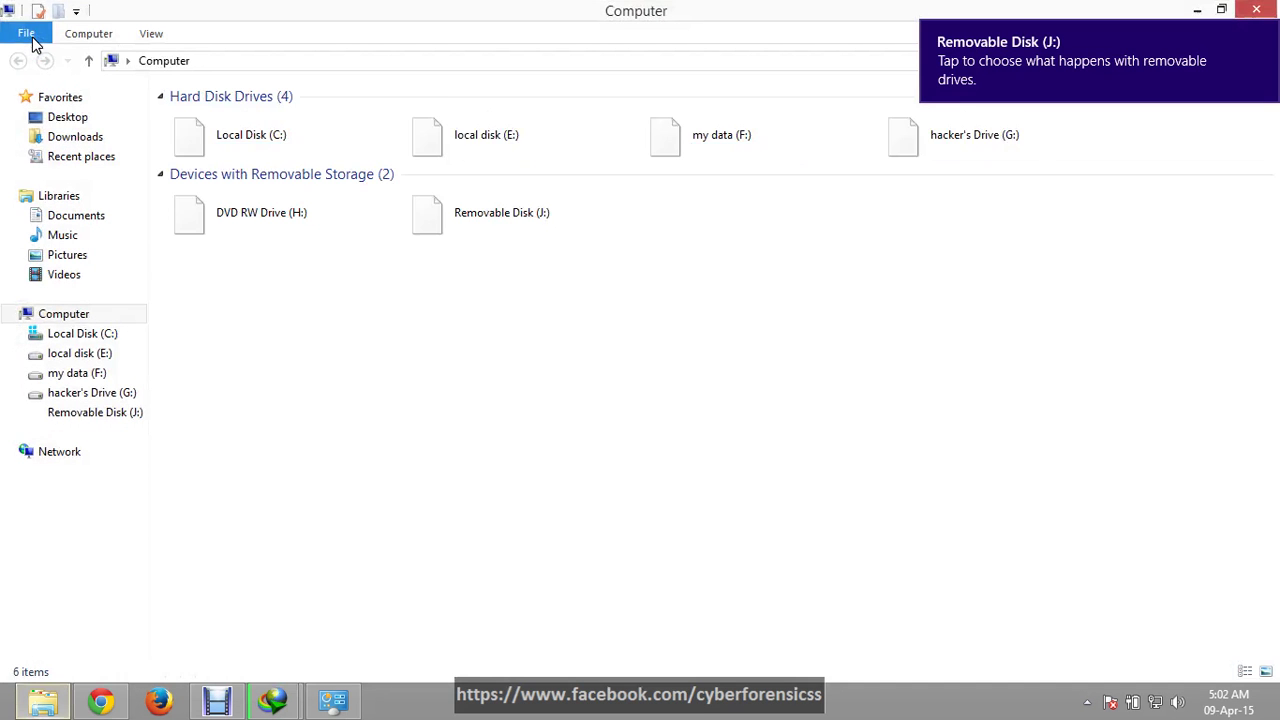
In Removable Disk (J:) Properties, enable ReadyBoost with 15787 MB reserved, then apply and close.
{"action": "left_click", "coordinate": [467, 220]}
{"action": "right_click", "coordinate": [467, 220]}
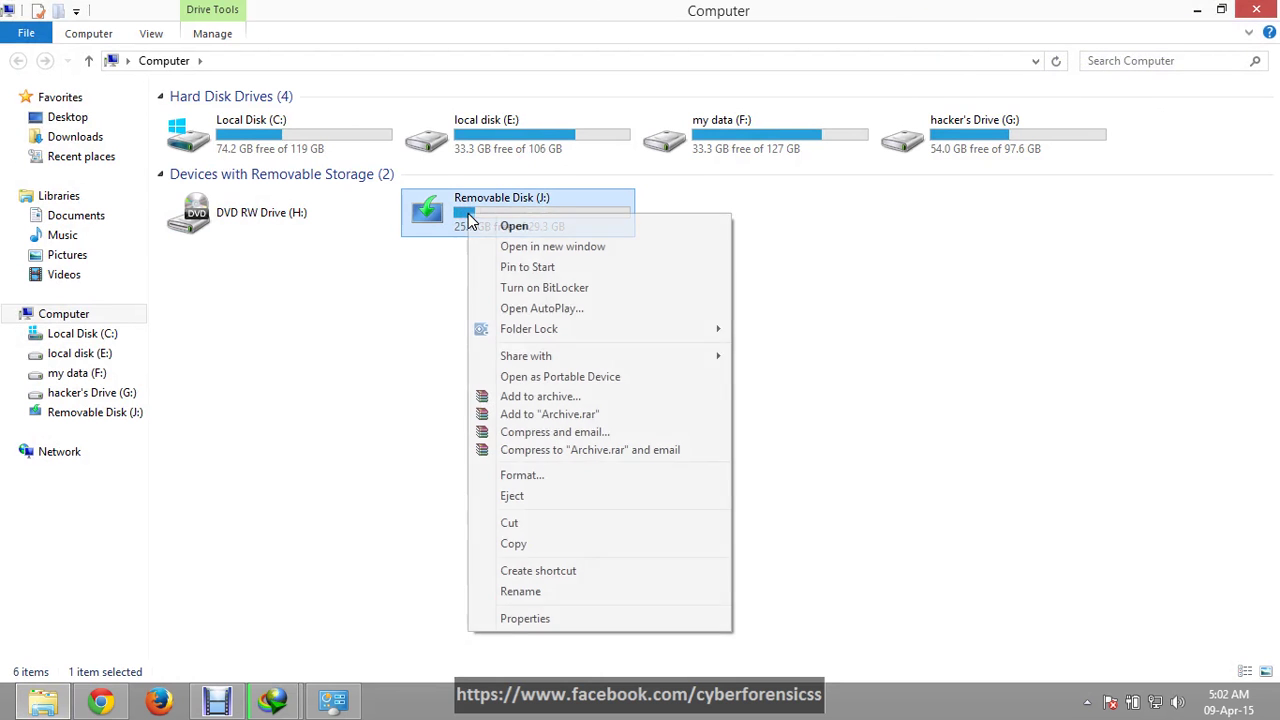
{"action": "left_click", "coordinate": [538, 617]}
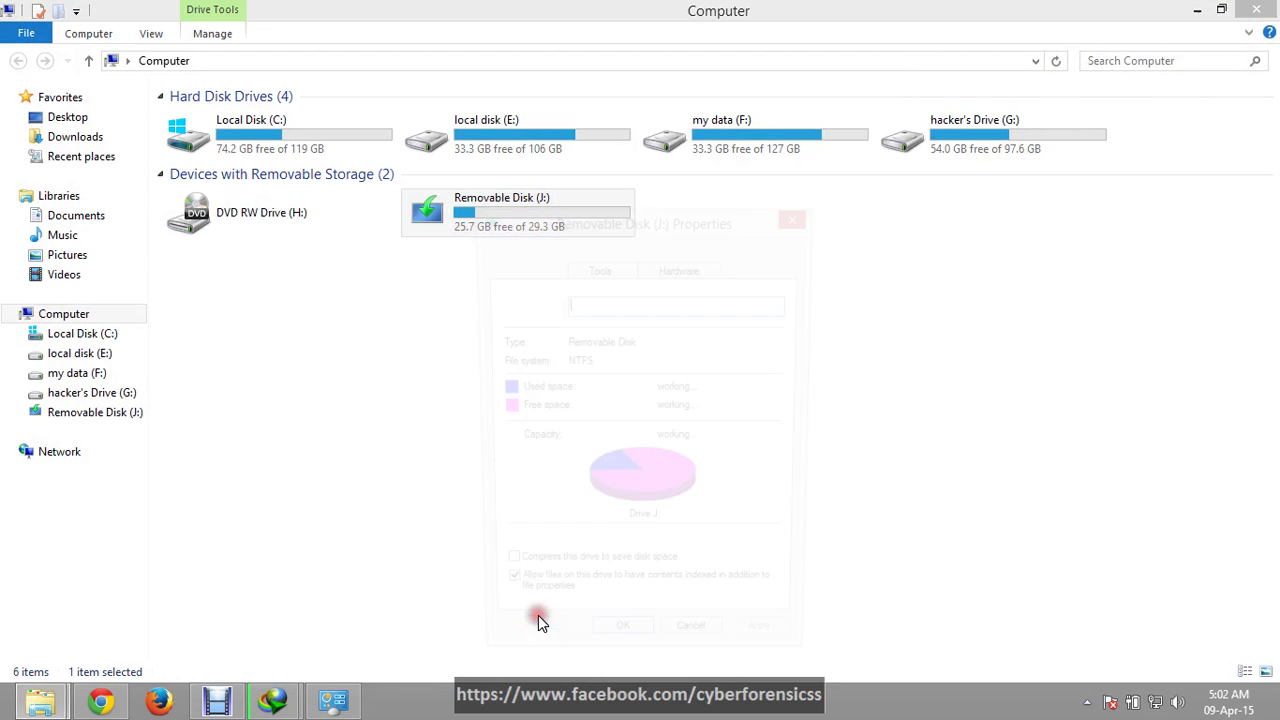
{"action": "left_click", "coordinate": [577, 255]}
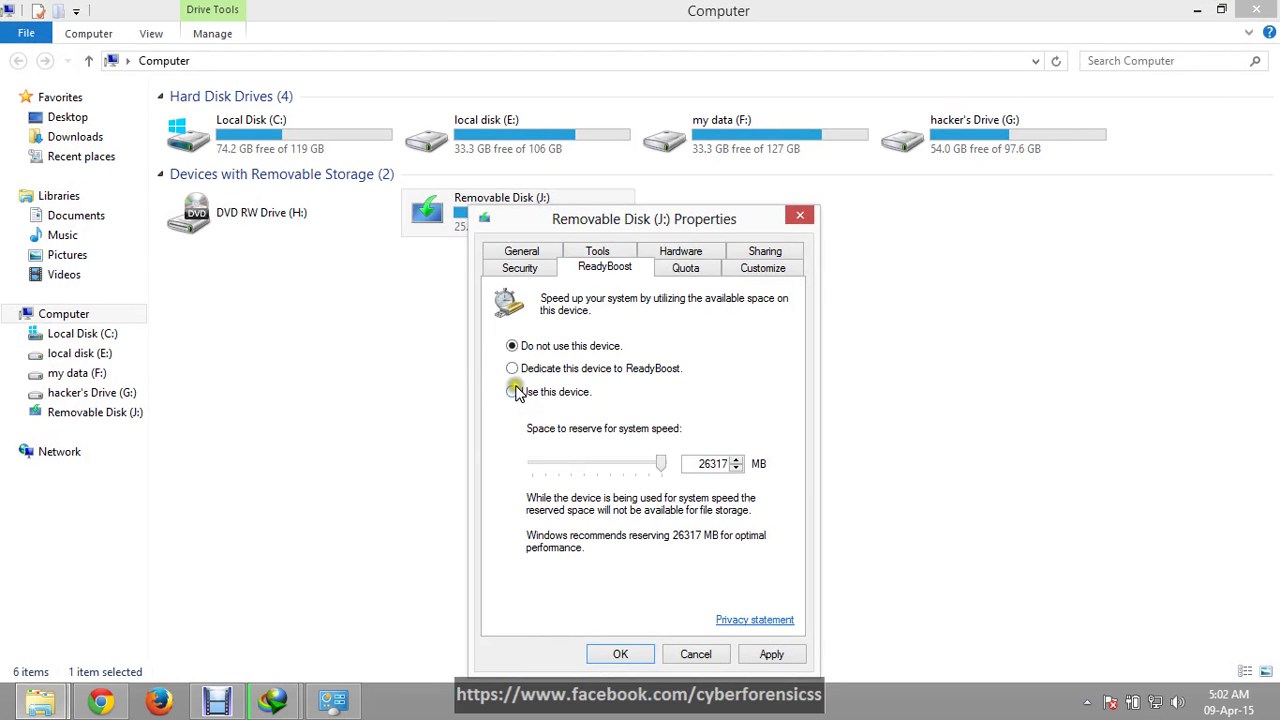
{"action": "left_click", "coordinate": [513, 392]}
{"action": "left_click_drag", "start_coordinate": [660, 463], "coordinate": [609, 466]}
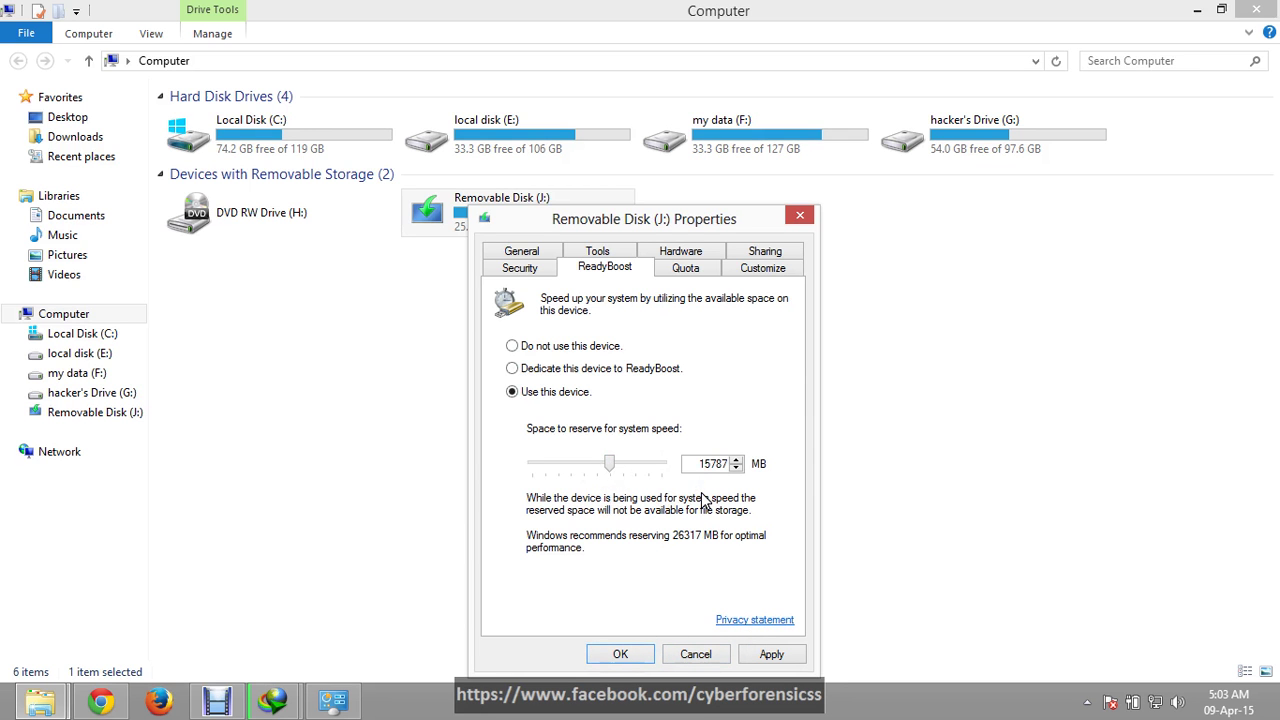
{"action": "left_click", "coordinate": [613, 463]}
{"action": "left_click", "coordinate": [768, 656]}
{"action": "left_click", "coordinate": [800, 215]}
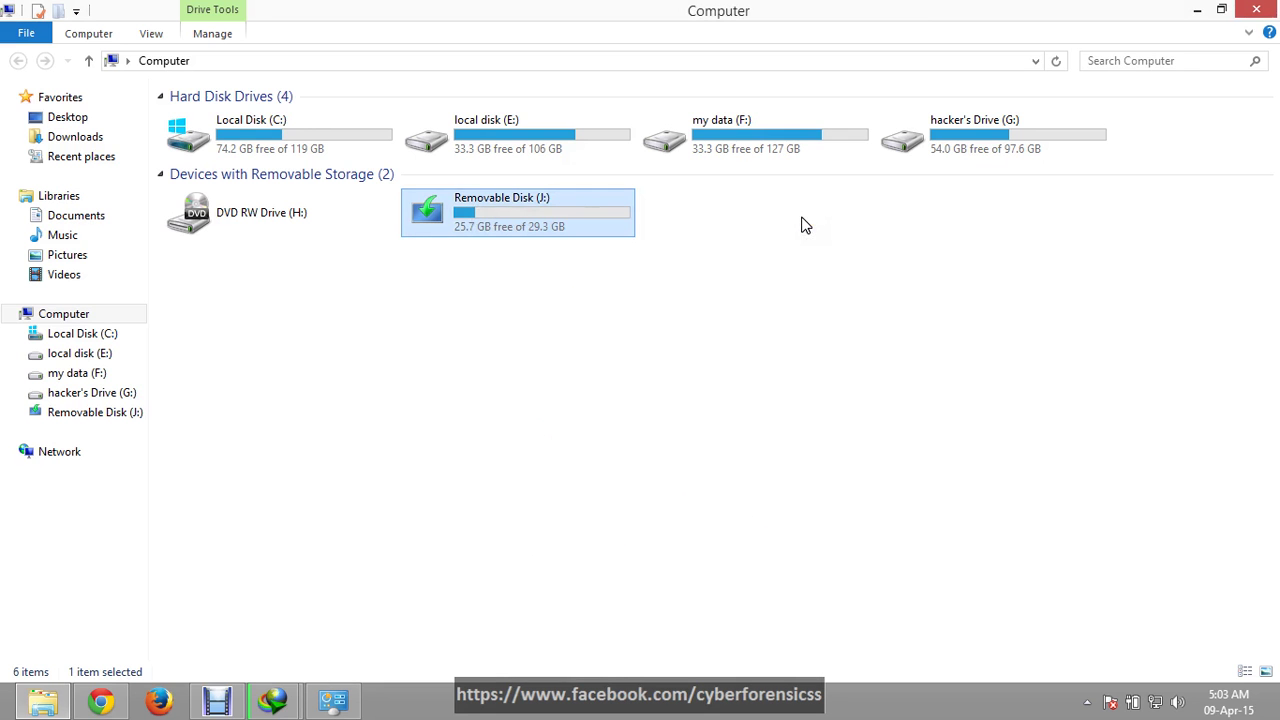
Minimize the Computer window and run msconfig from the Run box.
{"action": "left_click", "coordinate": [1192, 10]}
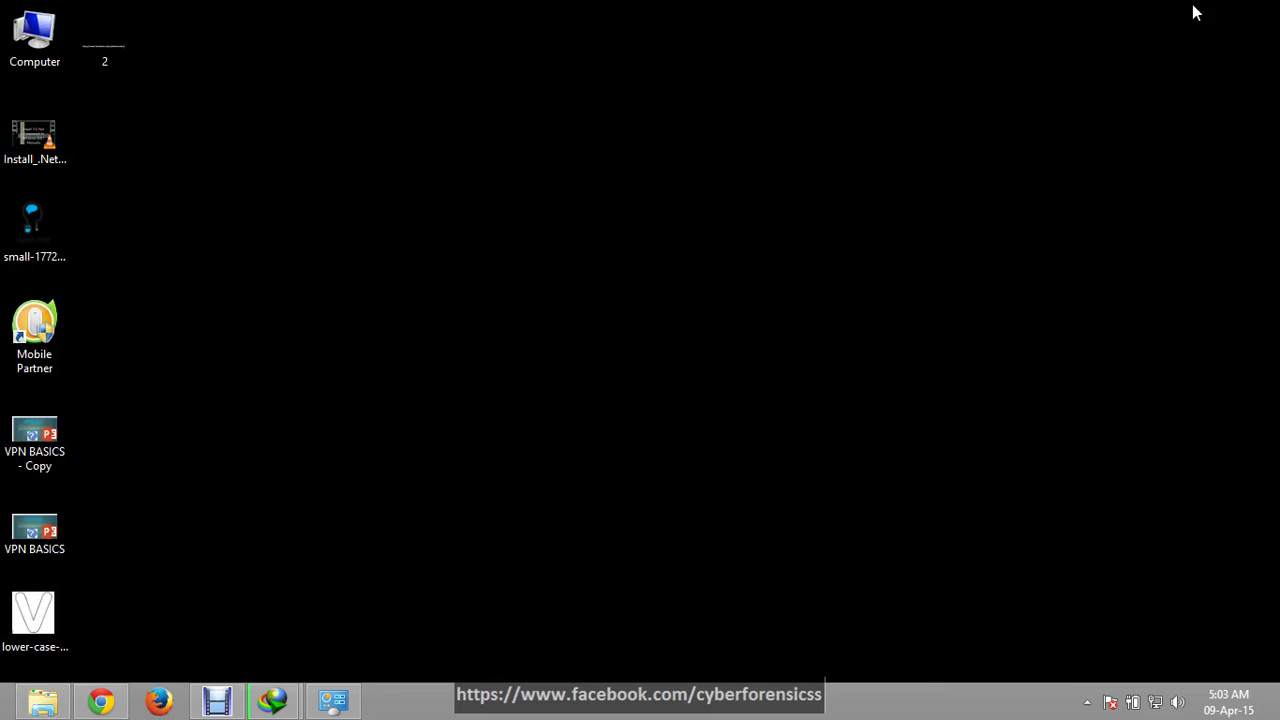
{"action": "key", "text": "super+r"}
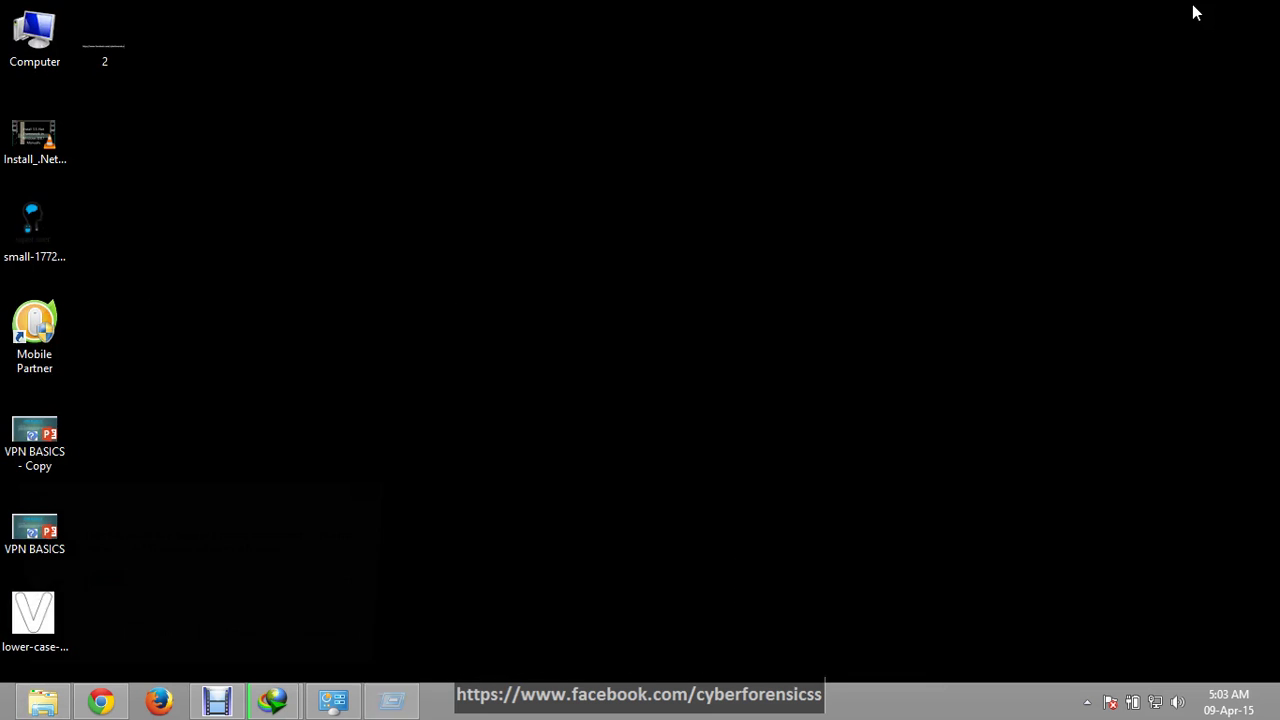
{"action": "type", "text": "m"}
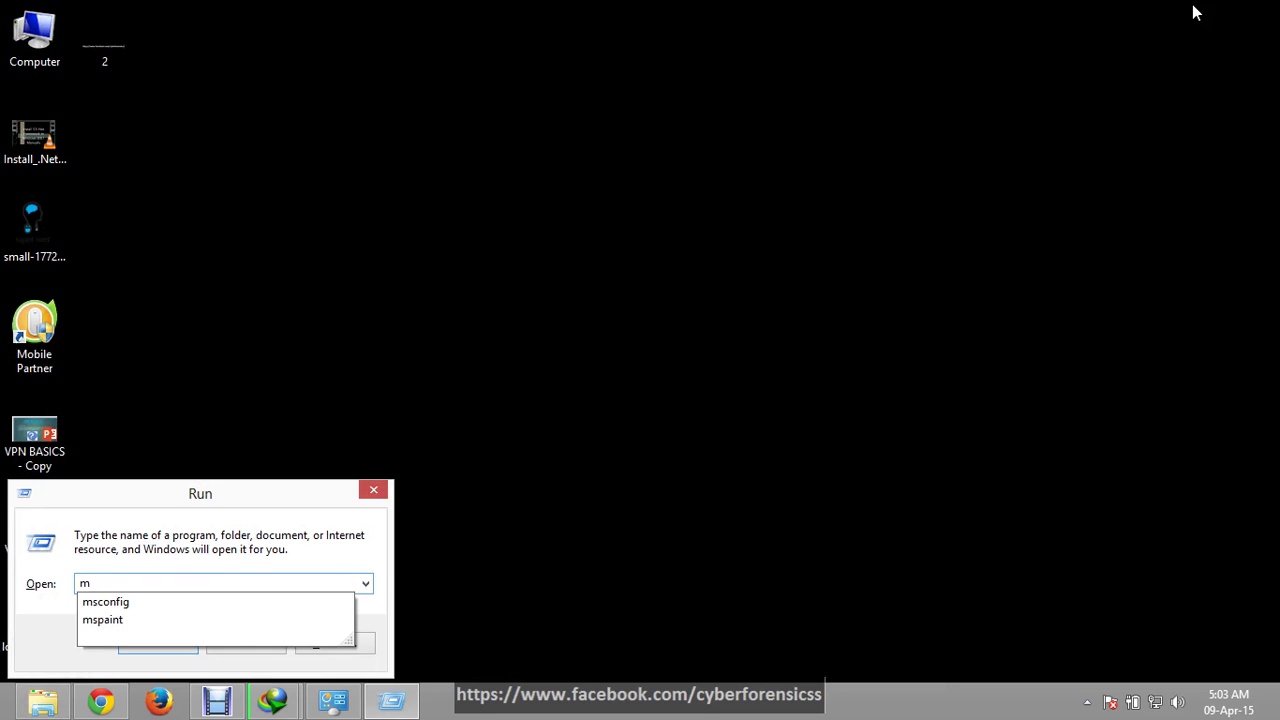
{"action": "type", "text": "scon"}
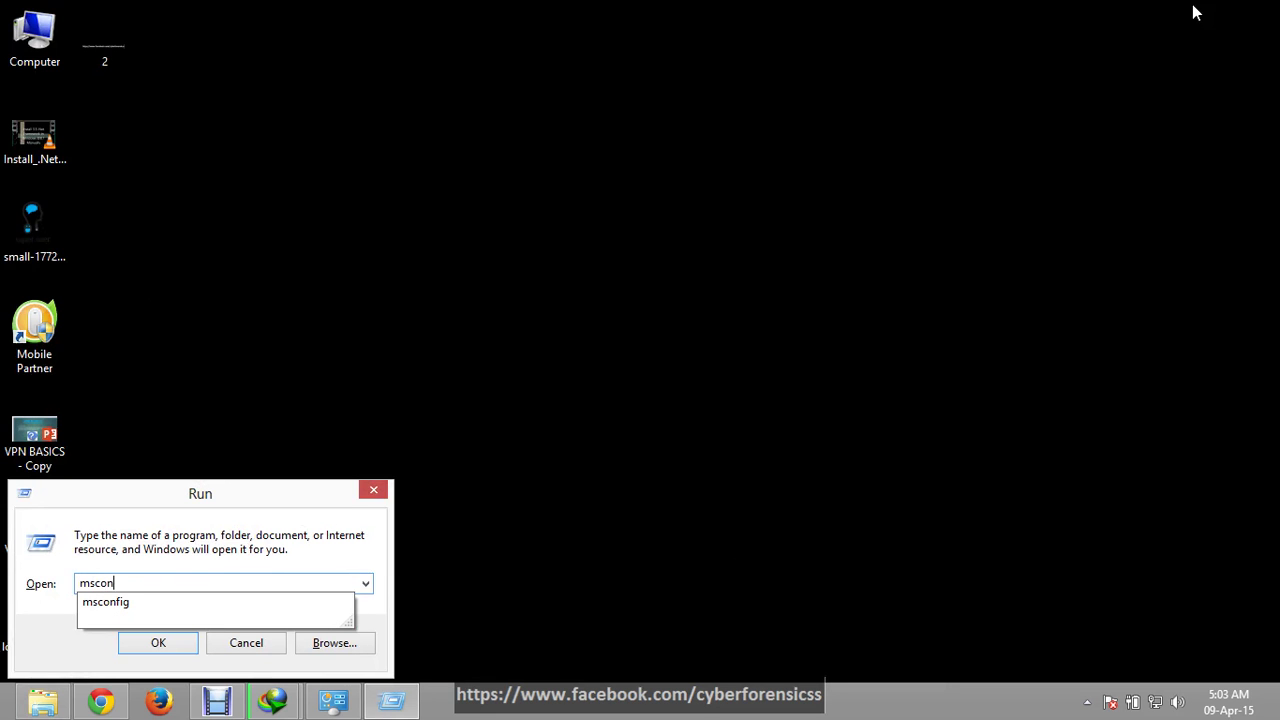
{"action": "type", "text": "fig"}
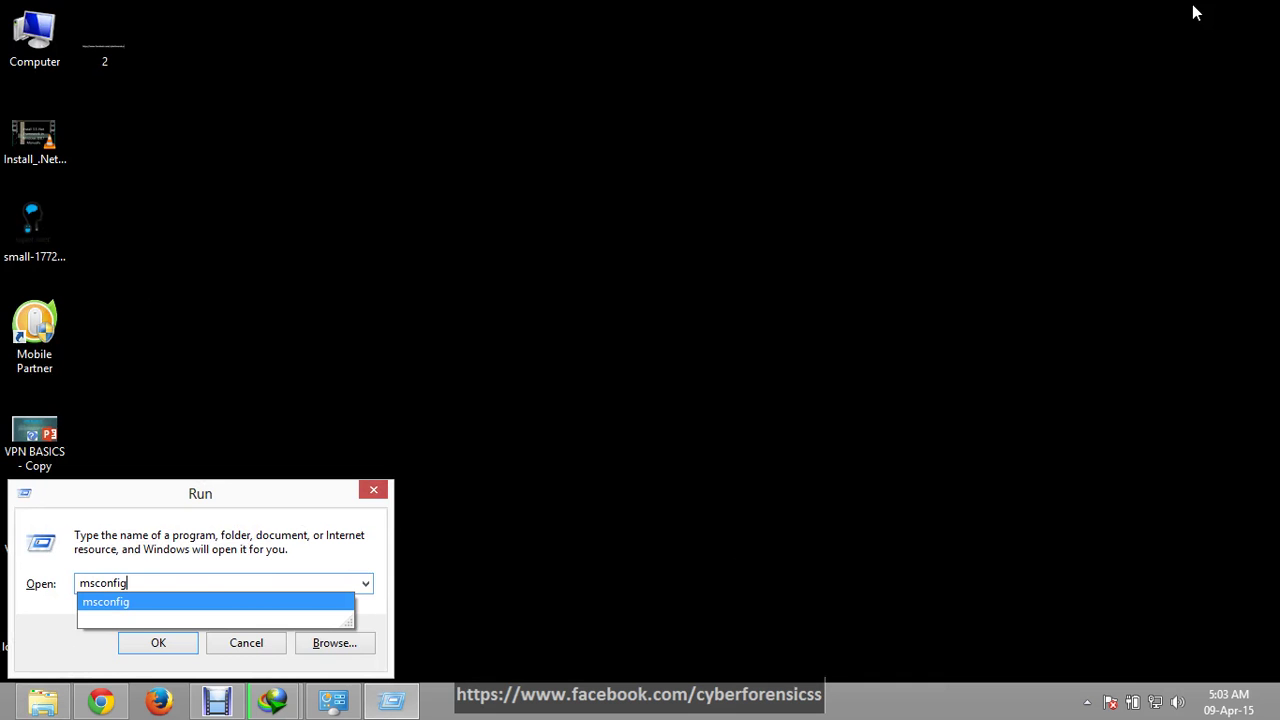
{"action": "key", "text": "Return"}
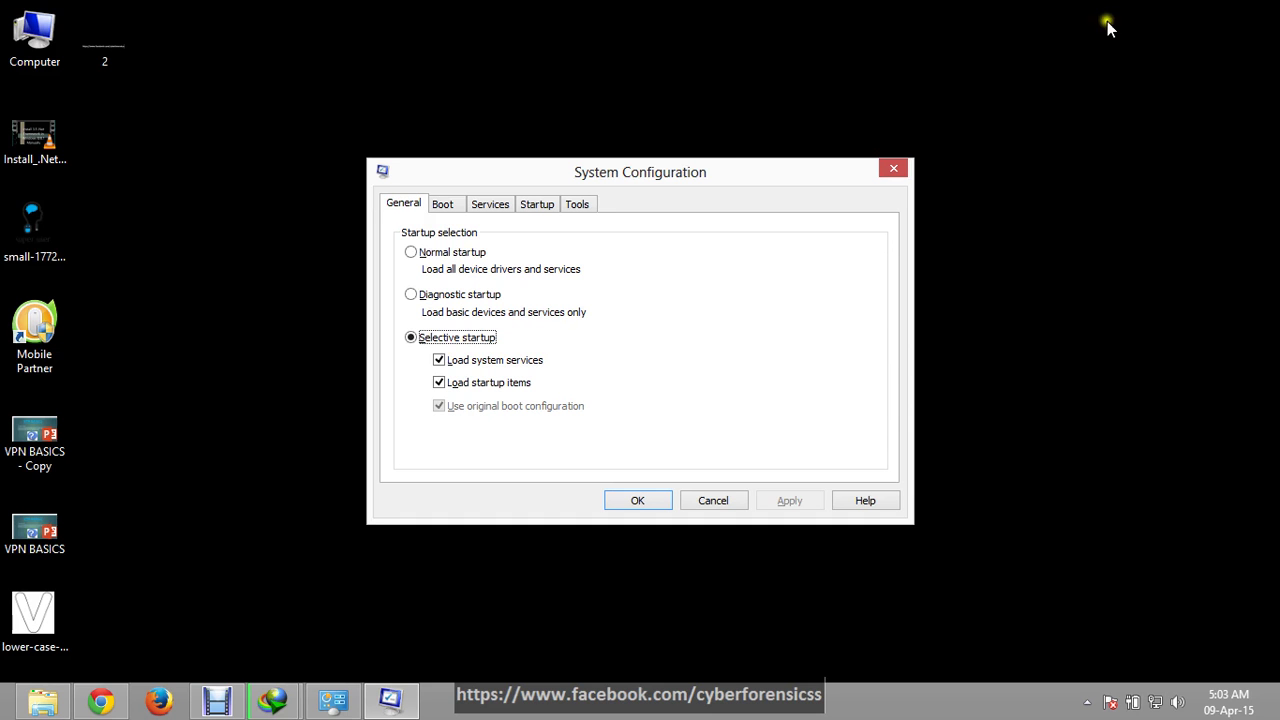
Open Task Manager's Startup list from System Configuration and review the startup entries.
{"action": "left_click", "coordinate": [548, 205]}
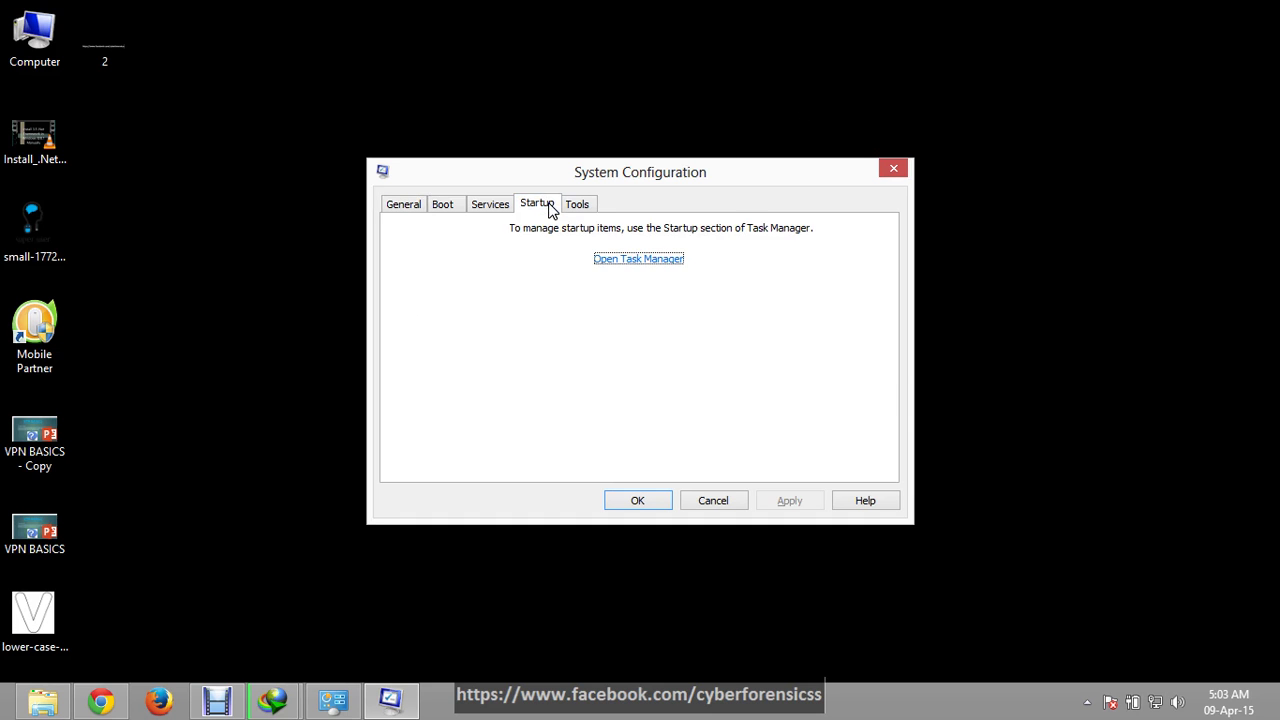
{"action": "left_click", "coordinate": [628, 258]}
{"action": "left_click", "coordinate": [266, 303]}
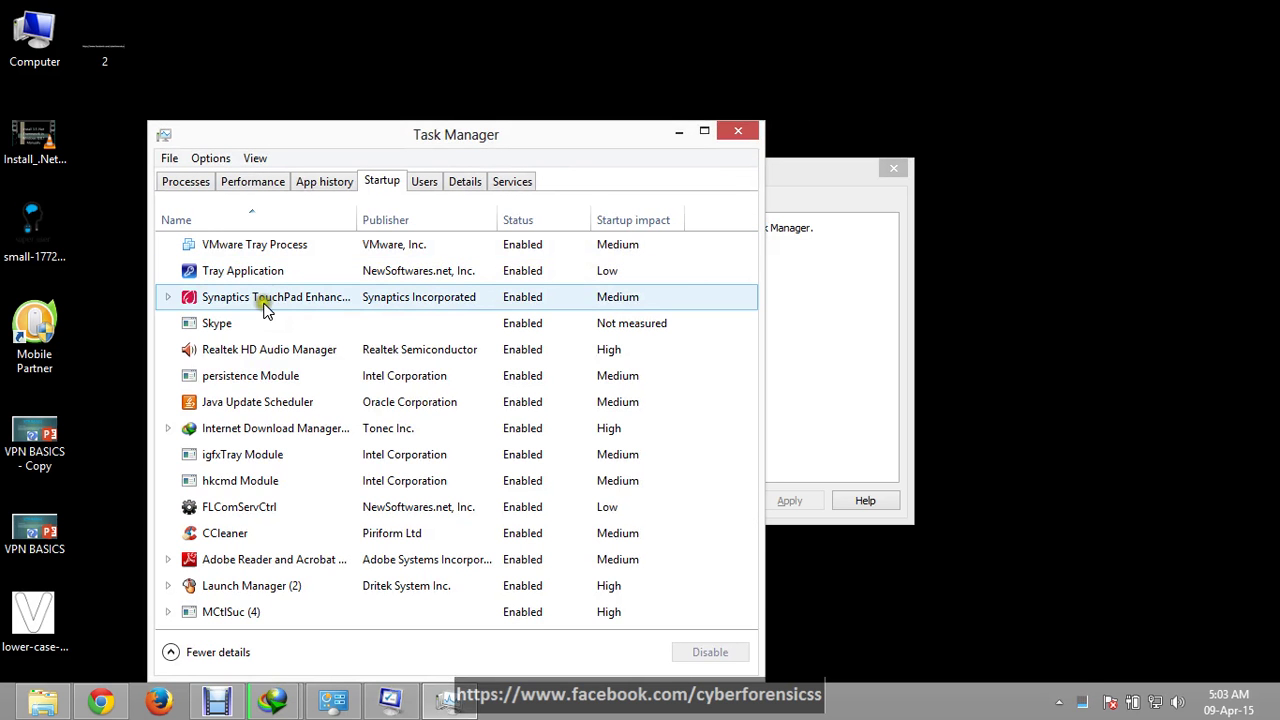
{"action": "left_click", "coordinate": [238, 266]}
{"action": "left_click", "coordinate": [224, 345]}
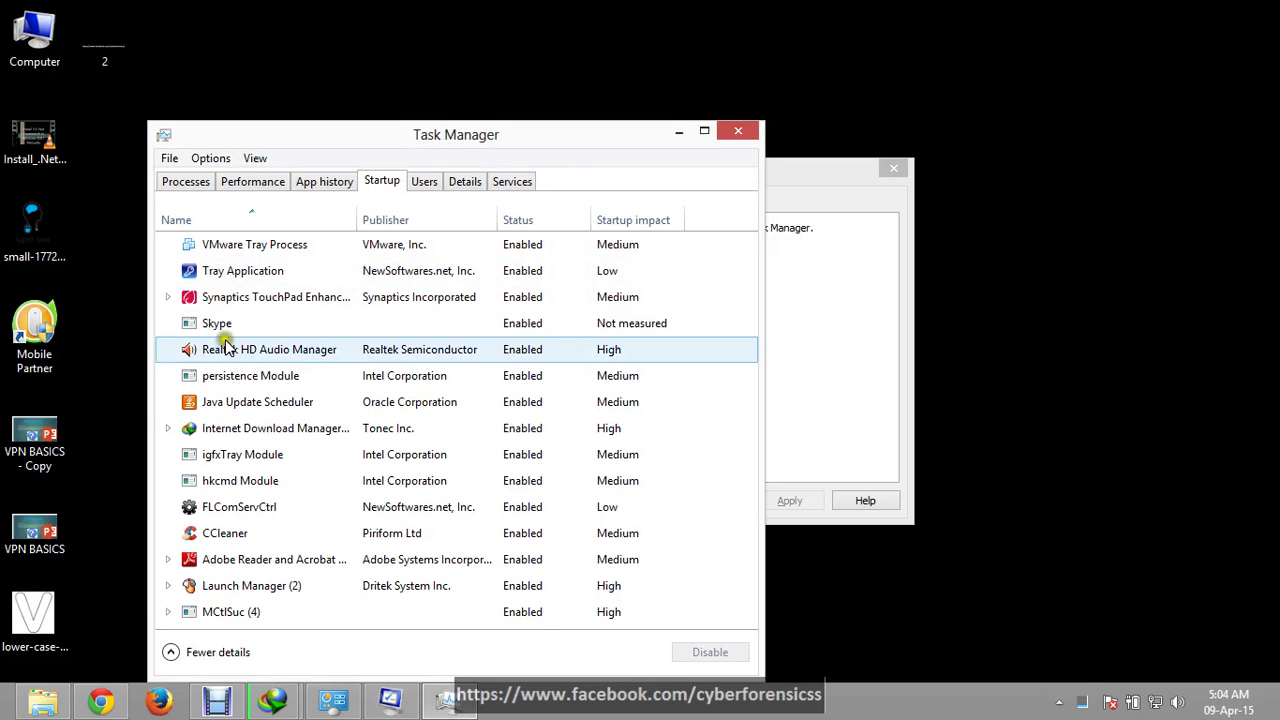
{"action": "left_click", "coordinate": [245, 401]}
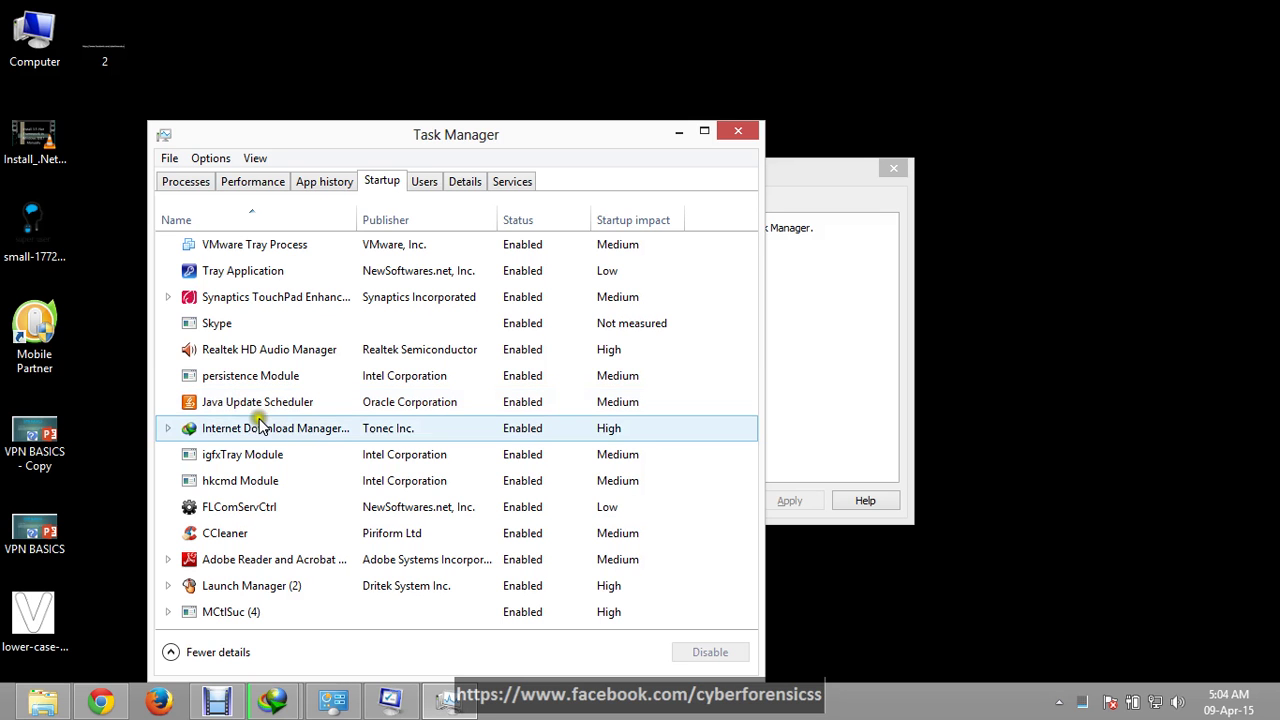
Disable Internet Download Manager and CCleaner from launching at startup.
{"action": "left_click", "coordinate": [268, 429]}
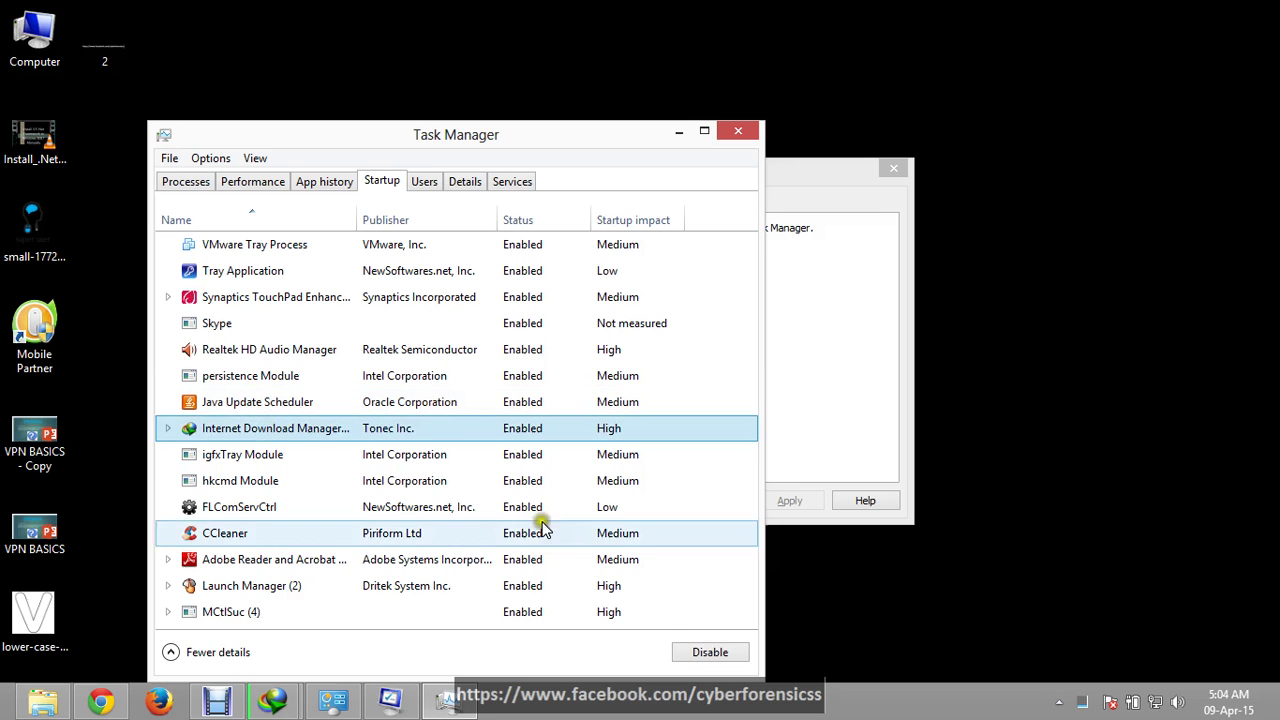
{"action": "left_click", "coordinate": [703, 660]}
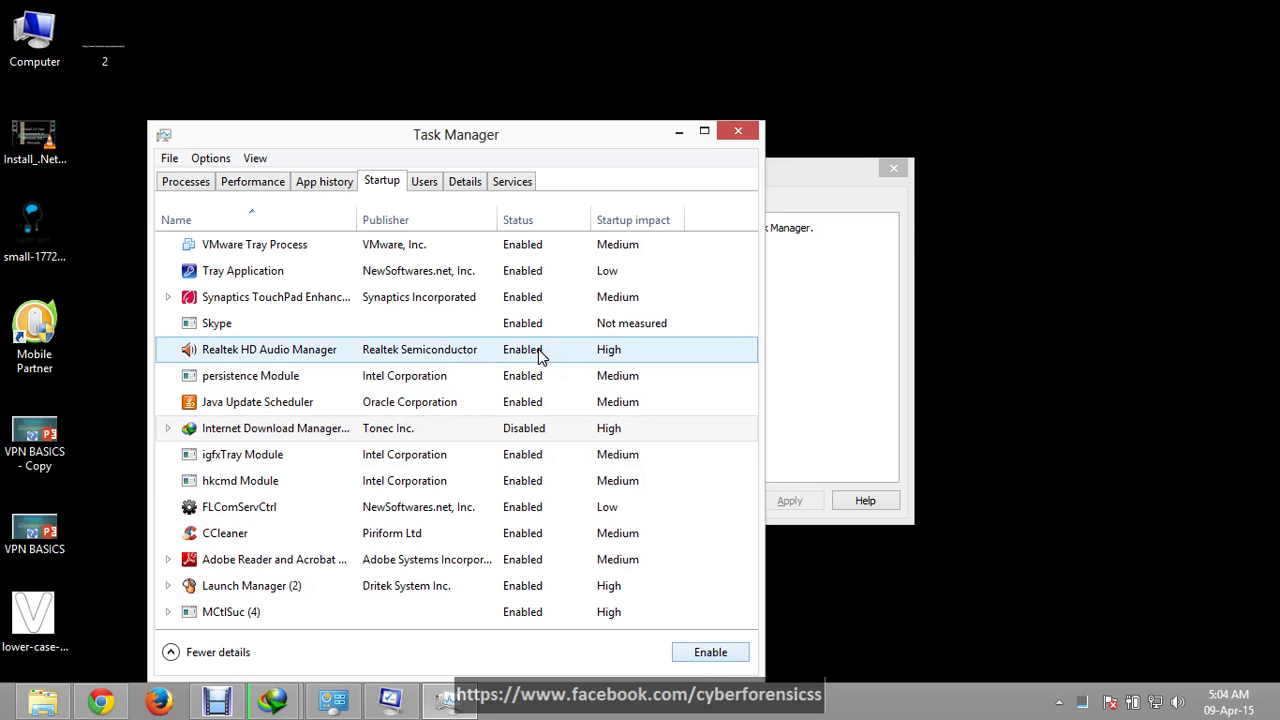
{"action": "left_click", "coordinate": [345, 533]}
{"action": "left_click", "coordinate": [675, 656]}
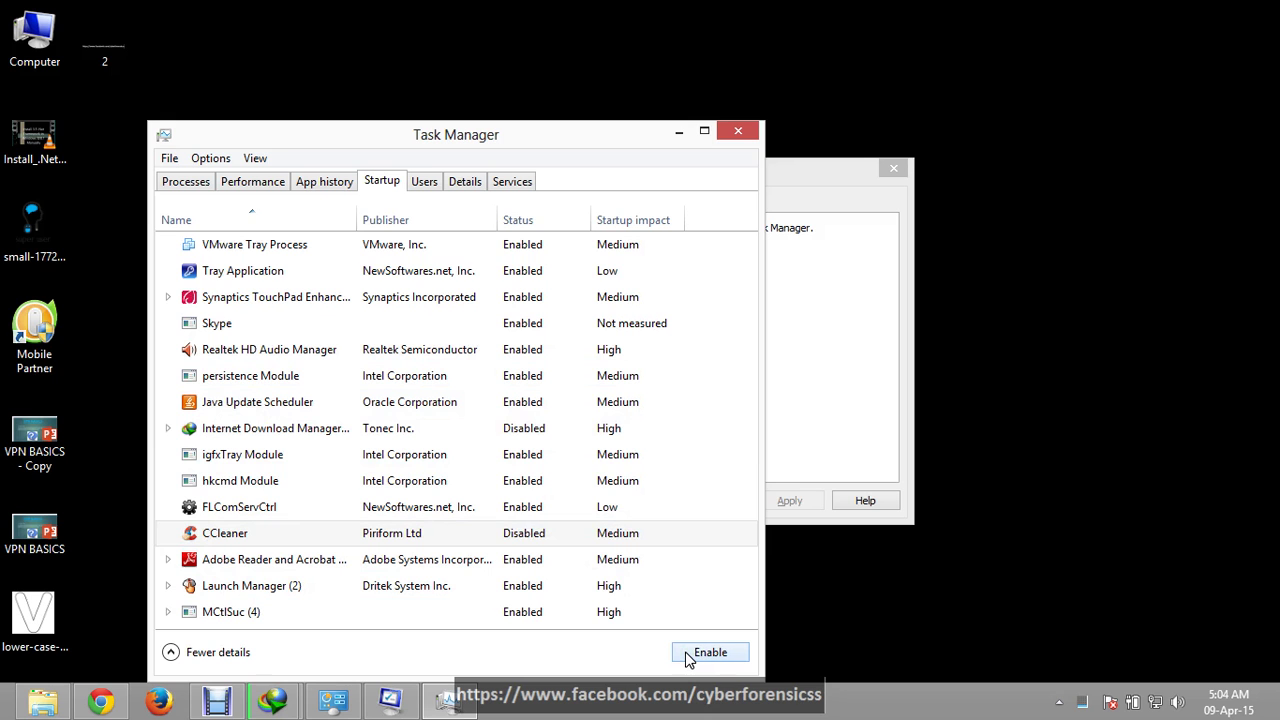
Close Task Manager, leaving System Configuration on its Startup tab.
{"action": "left_click", "coordinate": [728, 133]}
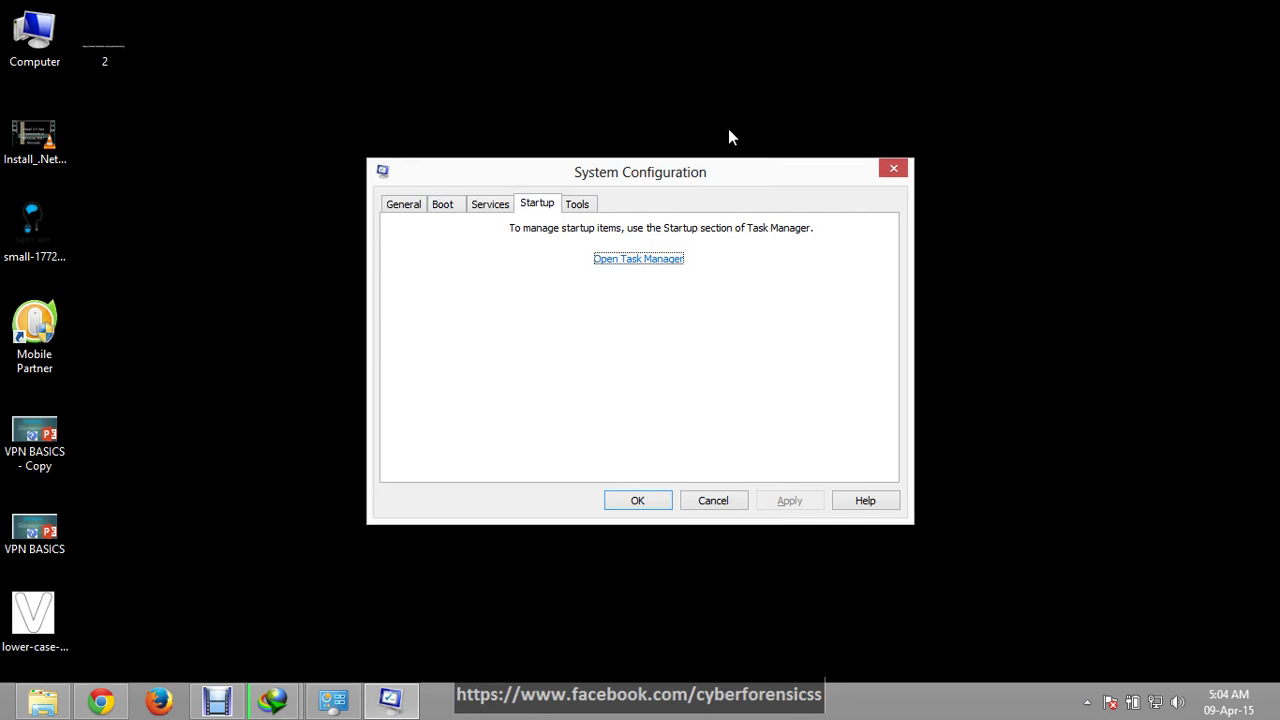